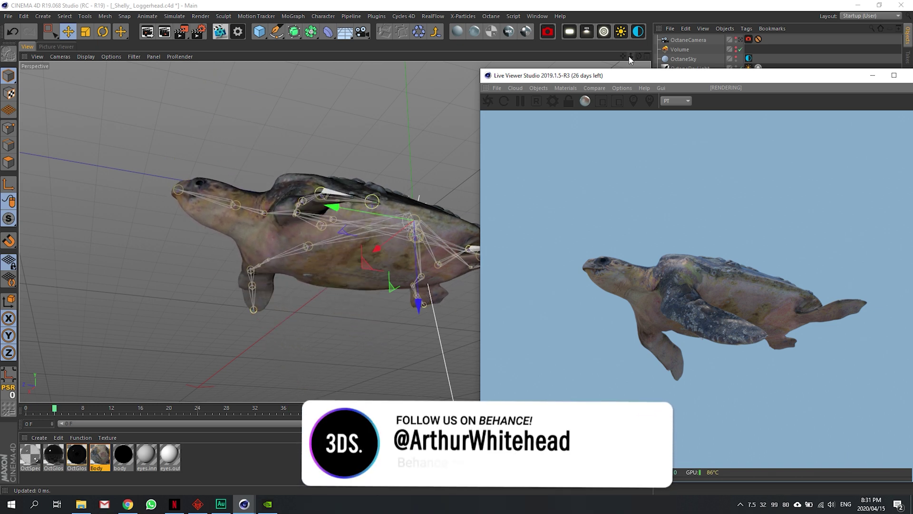
Step: Pause the turtle animation and scrub the playhead to frame 52
mouse_move(639, 56)
mouse_down()
mouse_move(335, 231)
mouse_move(334, 286)
mouse_up()
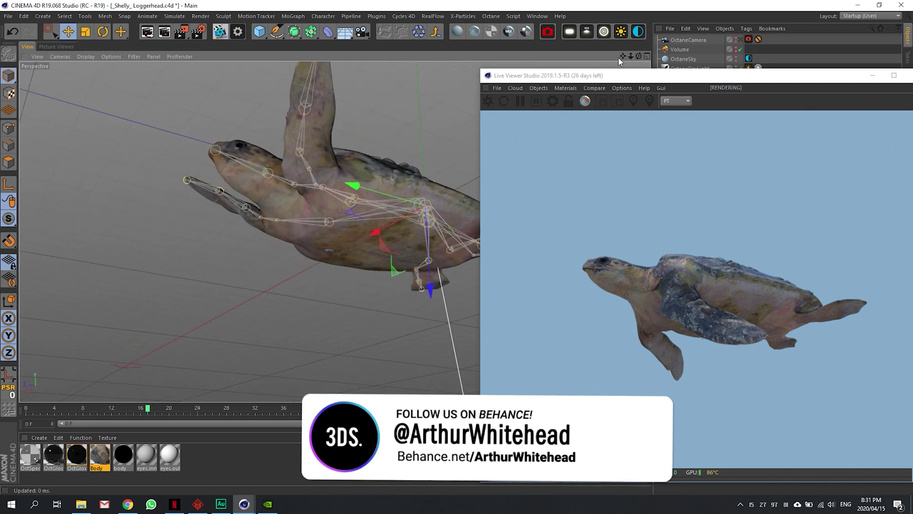
drag(639, 57, 335, 231)
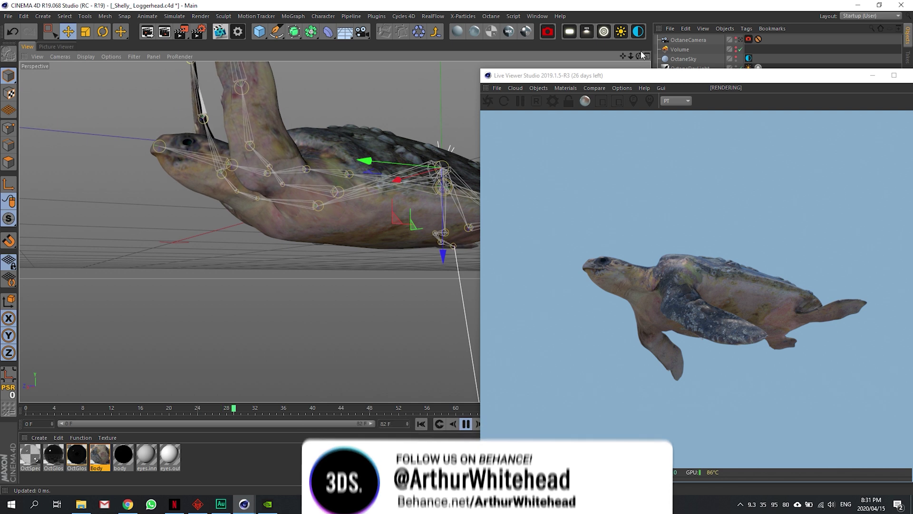
drag(641, 57, 585, 107)
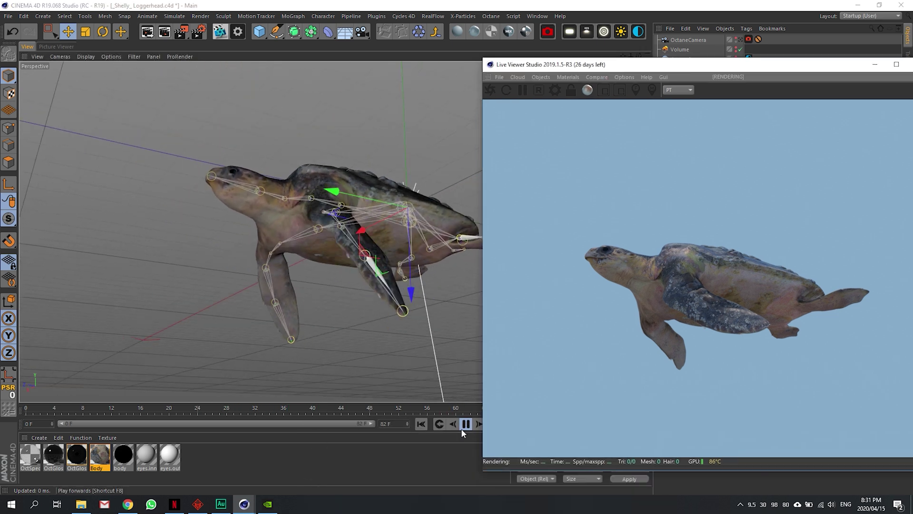
click(464, 424)
drag(264, 408, 393, 408)
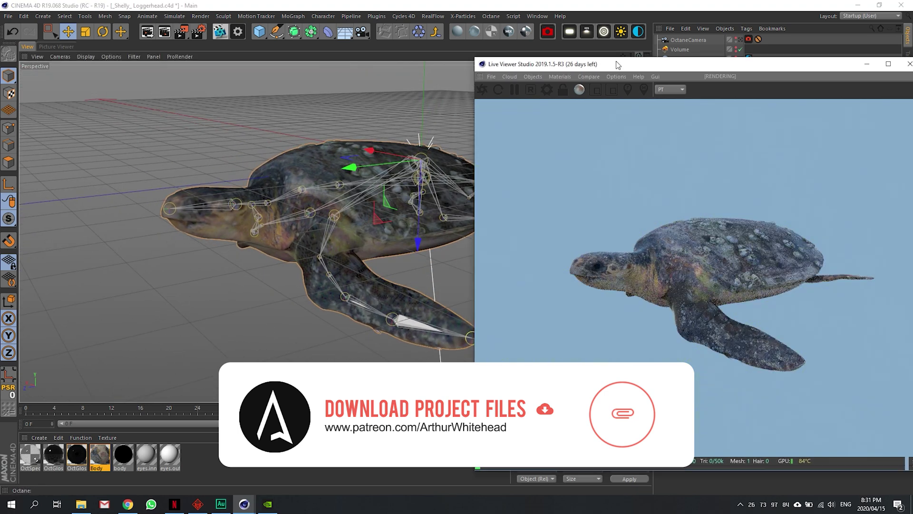
mouse_move(616, 64)
mouse_down()
mouse_move(600, 51)
mouse_move(545, 73)
mouse_up()
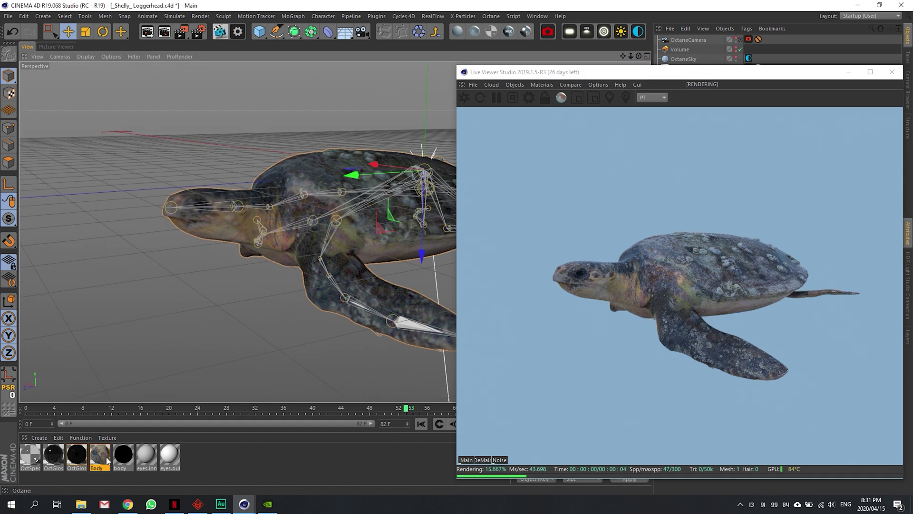
Step: Open the Body material and review its Diffuse, Specular and Normal channels
double_click(100, 454)
drag(235, 59, 153, 47)
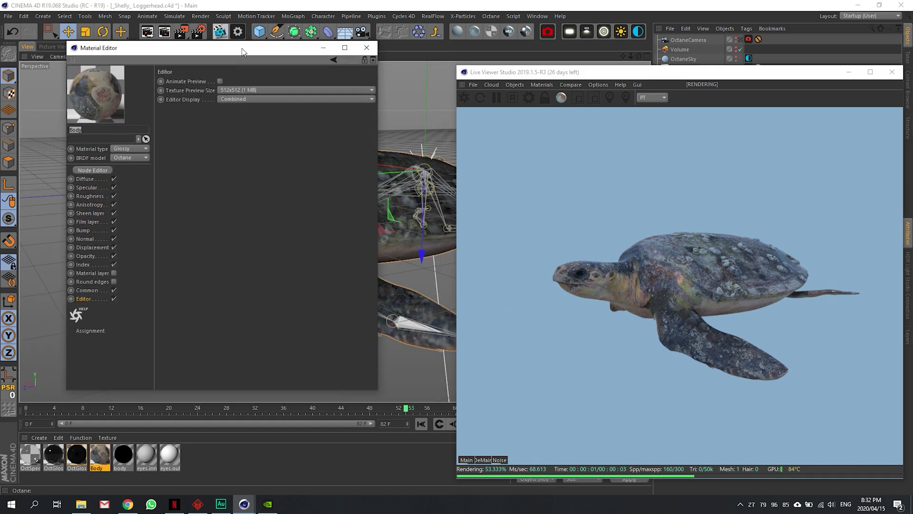
click(76, 178)
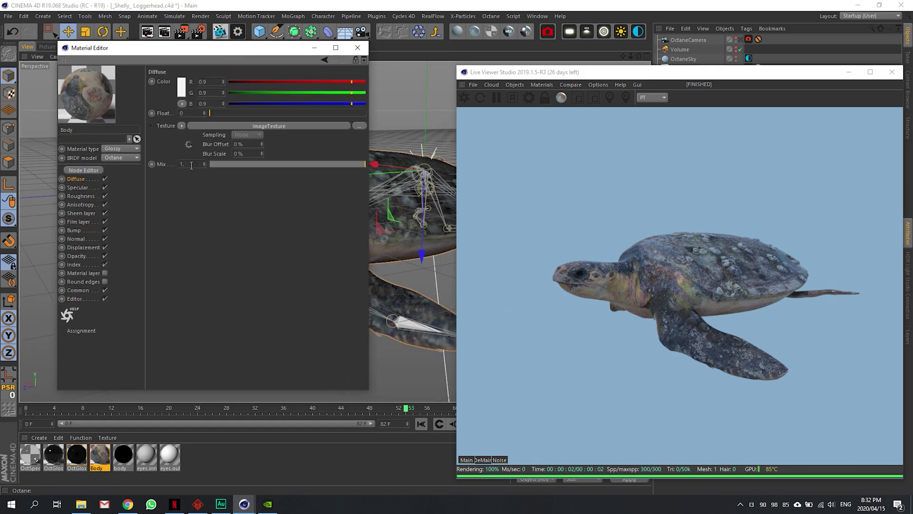
click(78, 188)
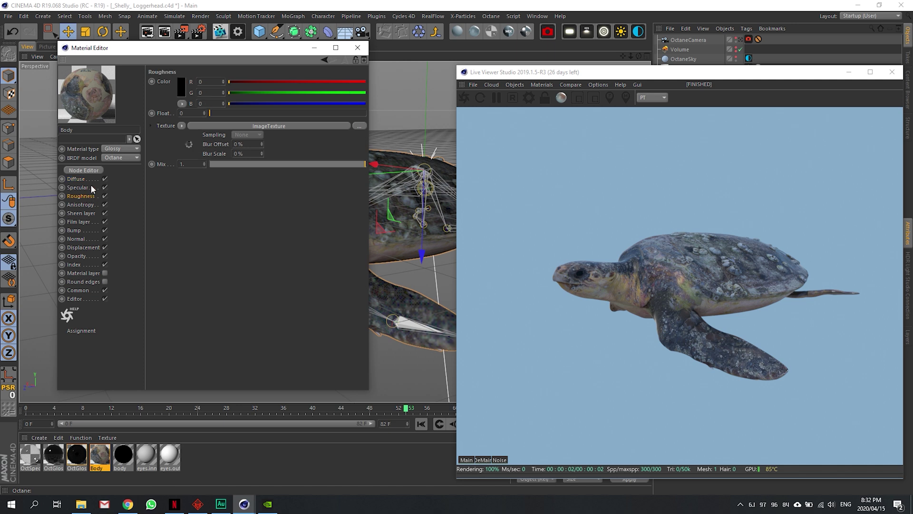
click(77, 239)
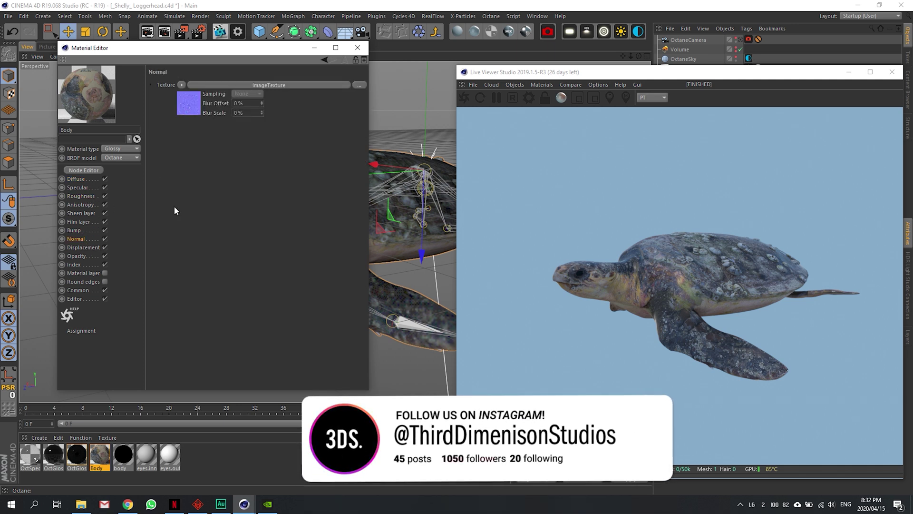
Step: Open the Body node graph and spread out its image texture nodes
click(84, 169)
mouse_move(387, 135)
mouse_down()
mouse_move(375, 32)
mouse_move(457, 34)
mouse_up()
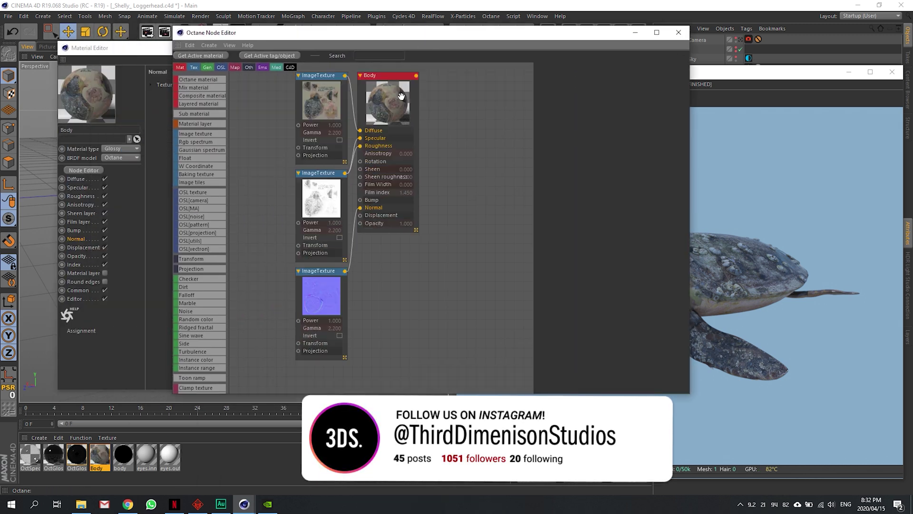
mouse_move(357, 179)
middle_down()
mouse_move(449, 214)
mouse_move(399, 157)
middle_up()
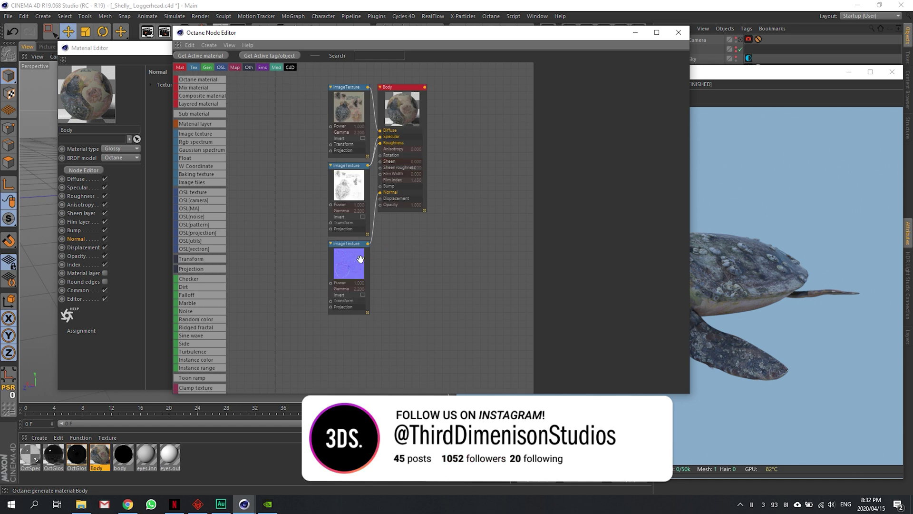
drag(195, 134, 342, 285)
drag(348, 180, 330, 193)
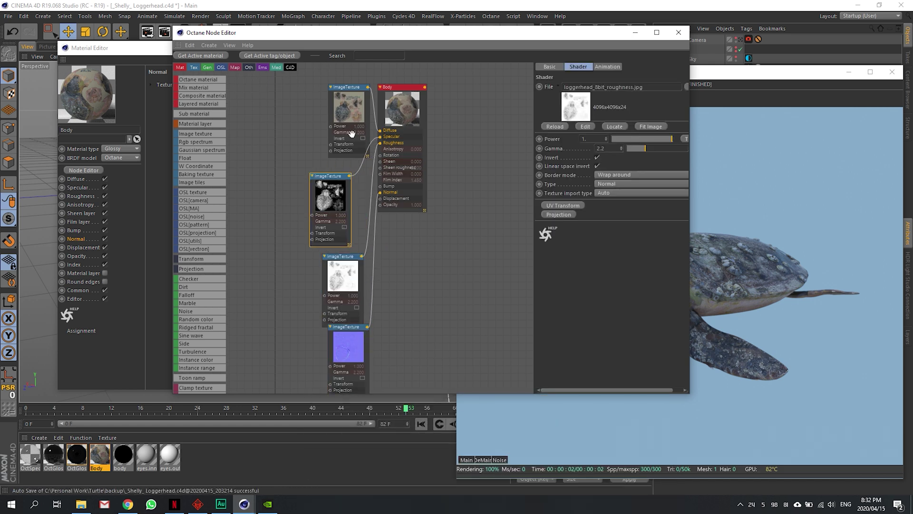
drag(348, 107, 321, 112)
drag(343, 274, 312, 272)
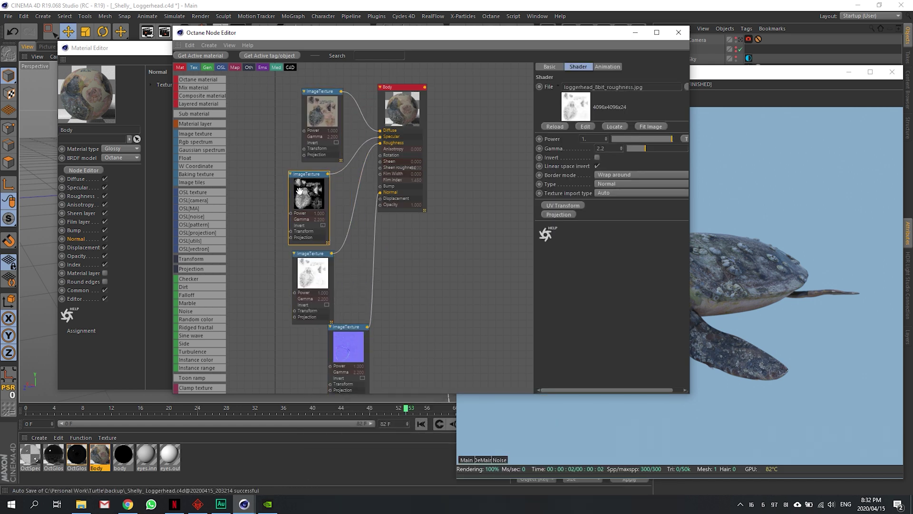
drag(342, 193, 299, 190)
Step: Enlarge the Body node and reposition the roughness texture node
drag(424, 210, 423, 225)
click(442, 272)
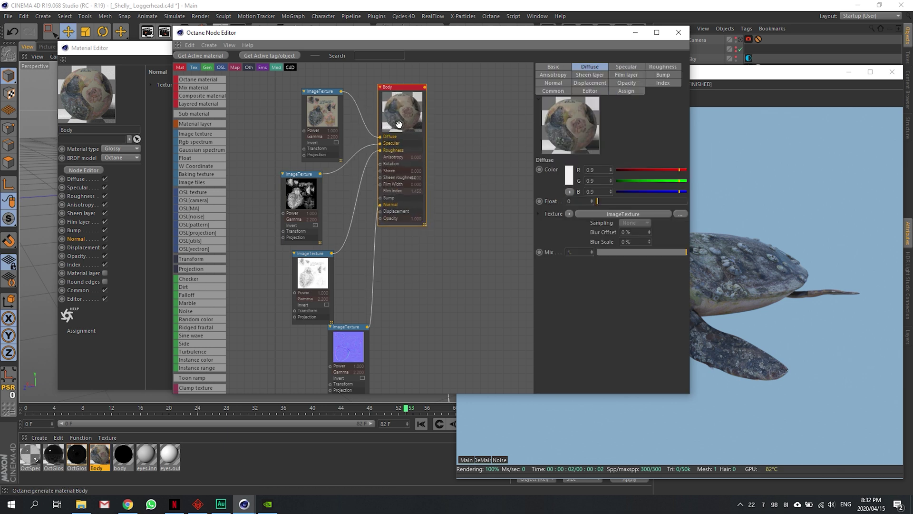
middle_drag(428, 250, 464, 214)
click(362, 294)
middle_drag(377, 253, 368, 282)
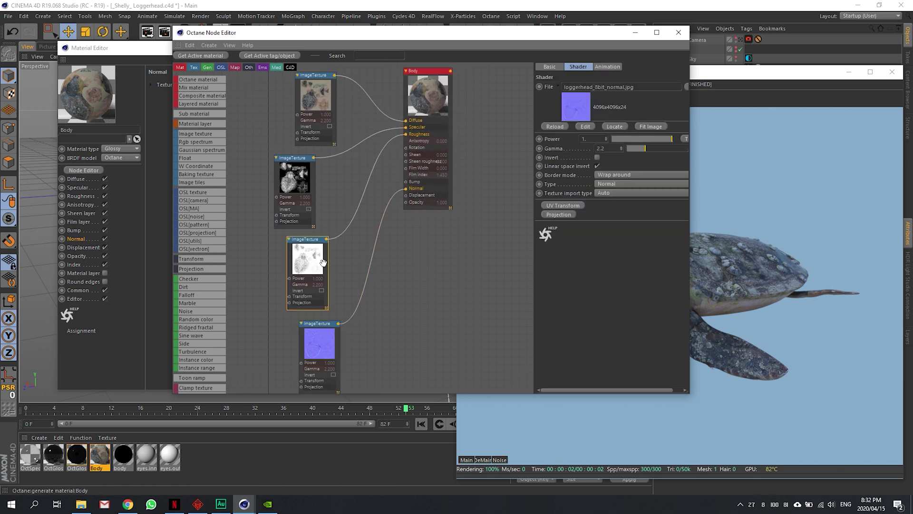
drag(313, 209, 332, 203)
middle_drag(330, 203, 352, 202)
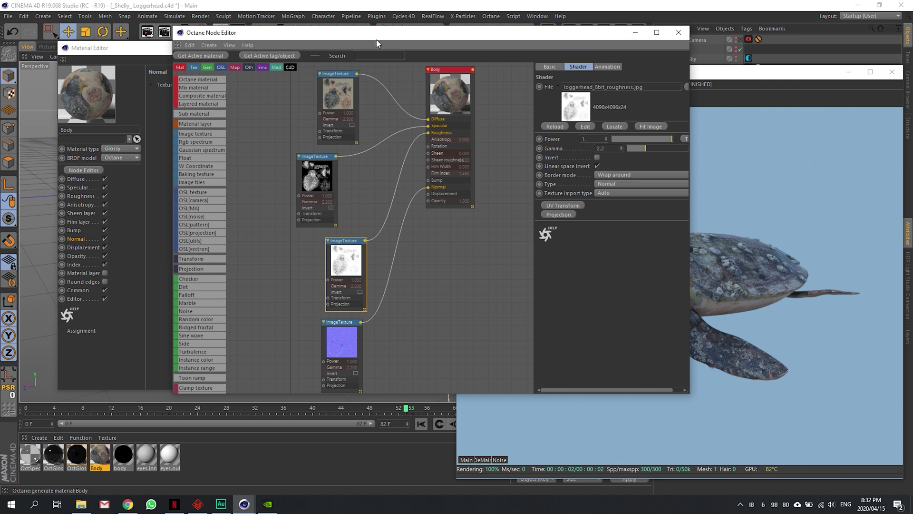
drag(343, 33, 446, 23)
Step: Delete the Normal, Roughness and Specular image texture nodes
click(444, 335)
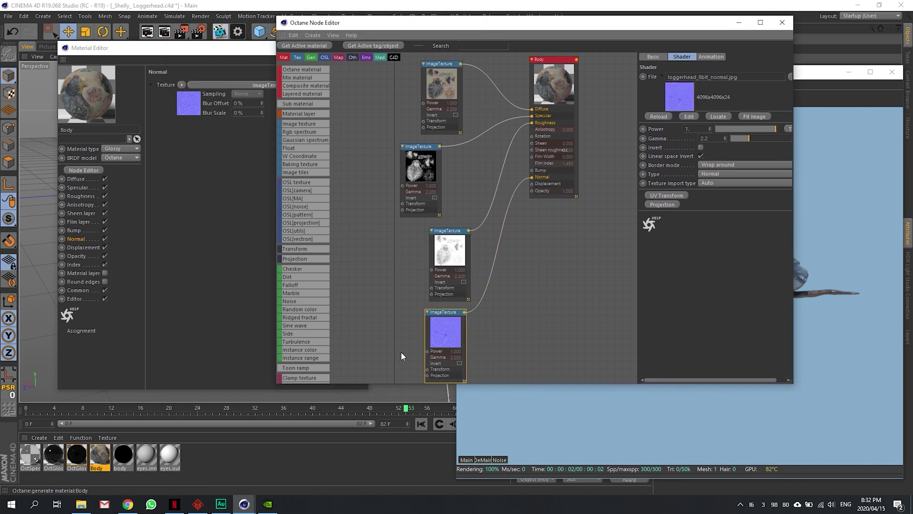
key(Delete)
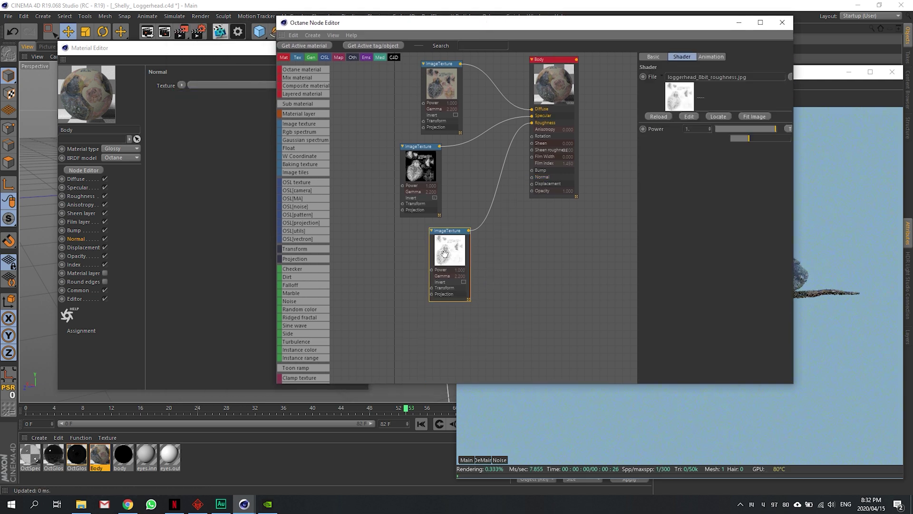
key(Delete)
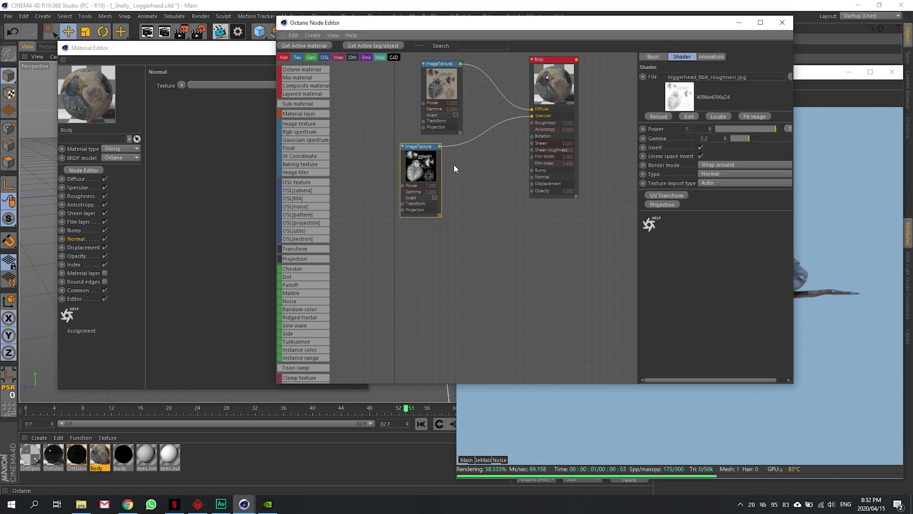
key(Delete)
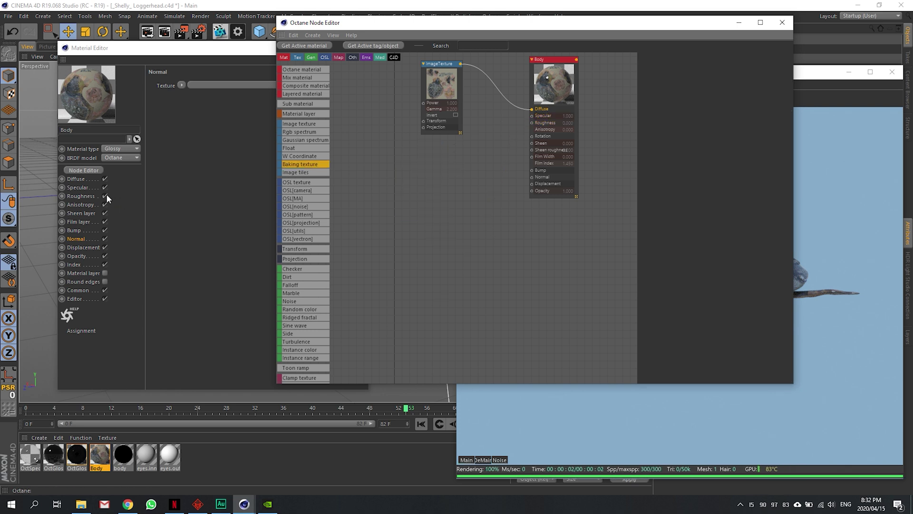
Step: Check the now-empty Roughness and Normal channels and close the node graph
click(107, 194)
click(80, 188)
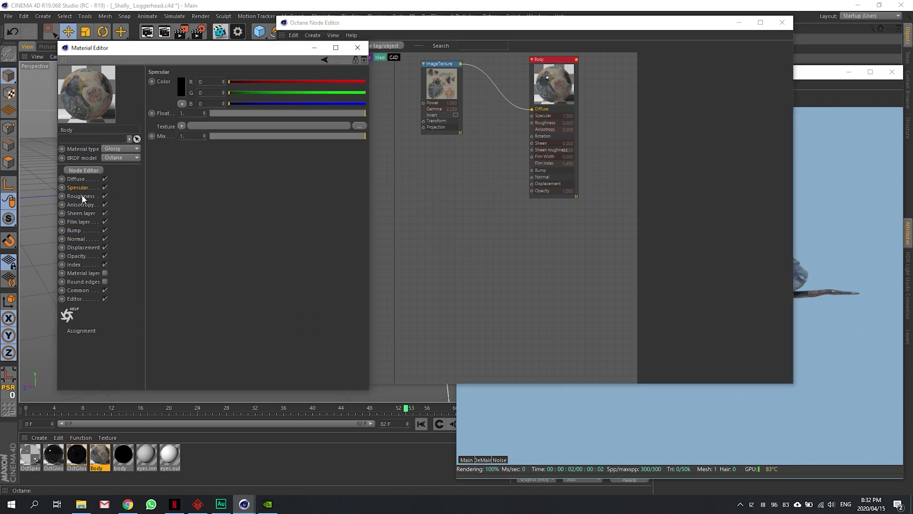
click(75, 239)
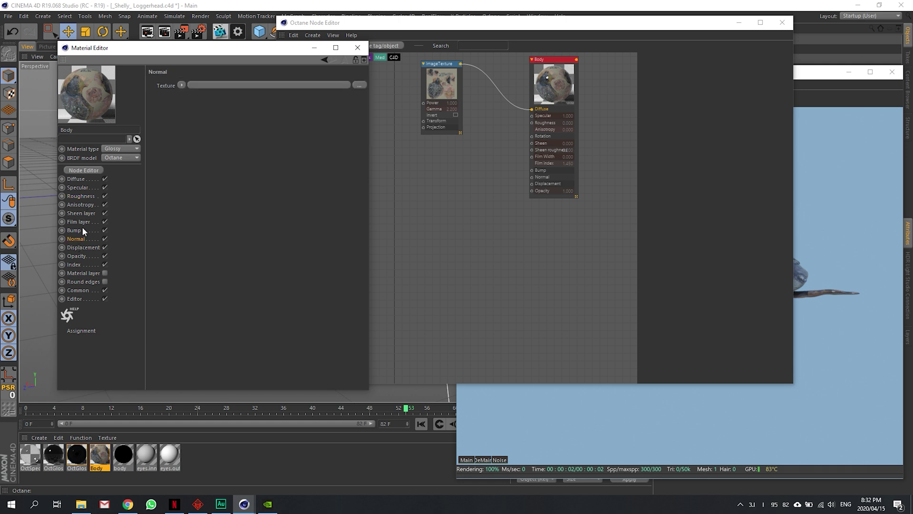
click(784, 26)
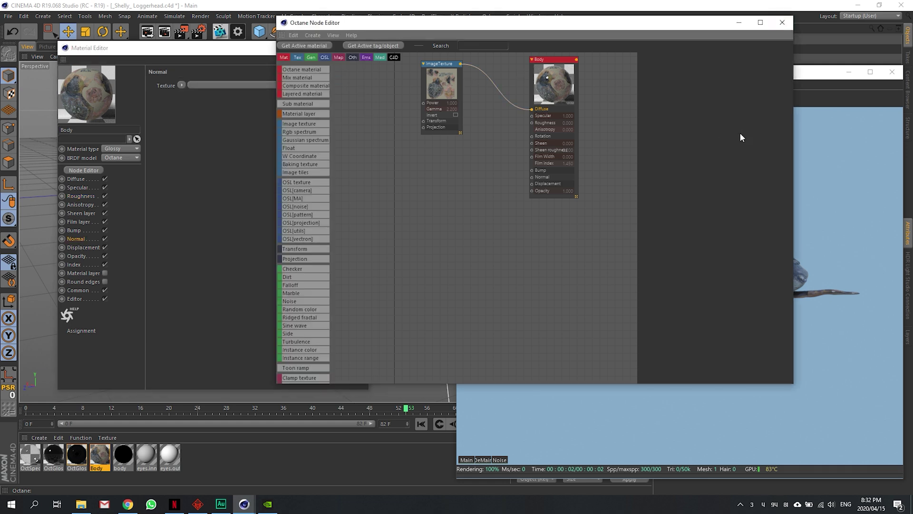
alt+drag(414, 214, 269, 213)
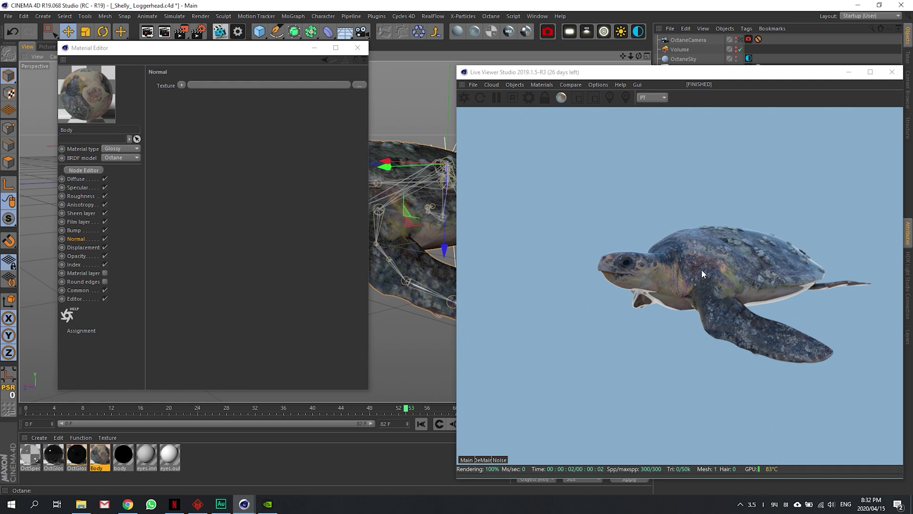
Step: Switch from Bump to Diffuse and open the loggerhead_8bit_albedo.jpg texture settings
click(75, 229)
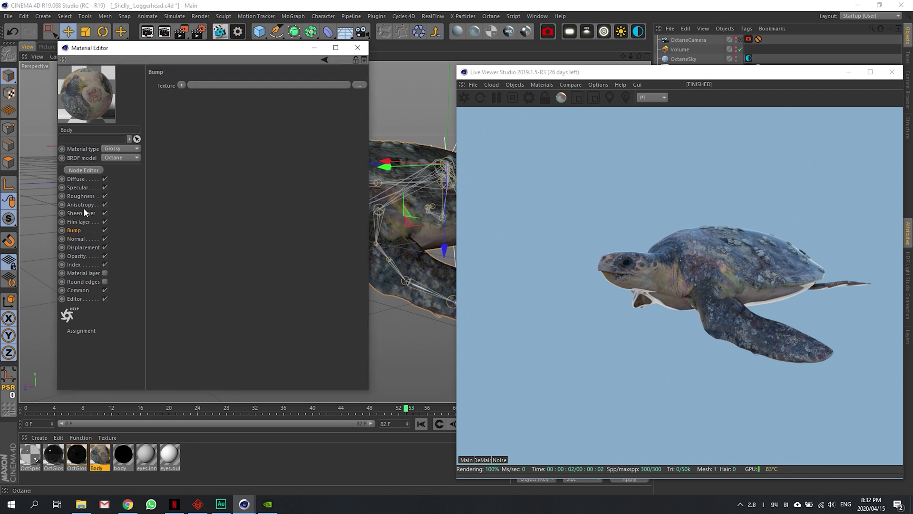
click(77, 178)
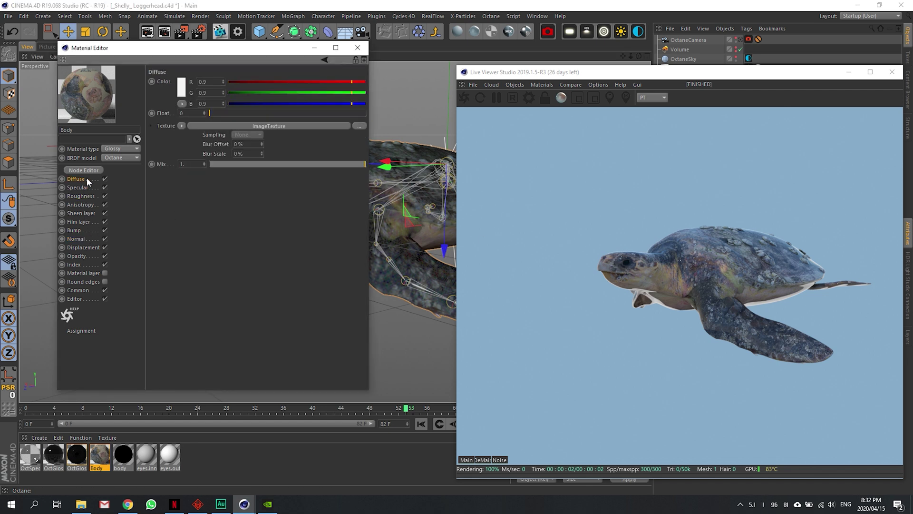
click(190, 143)
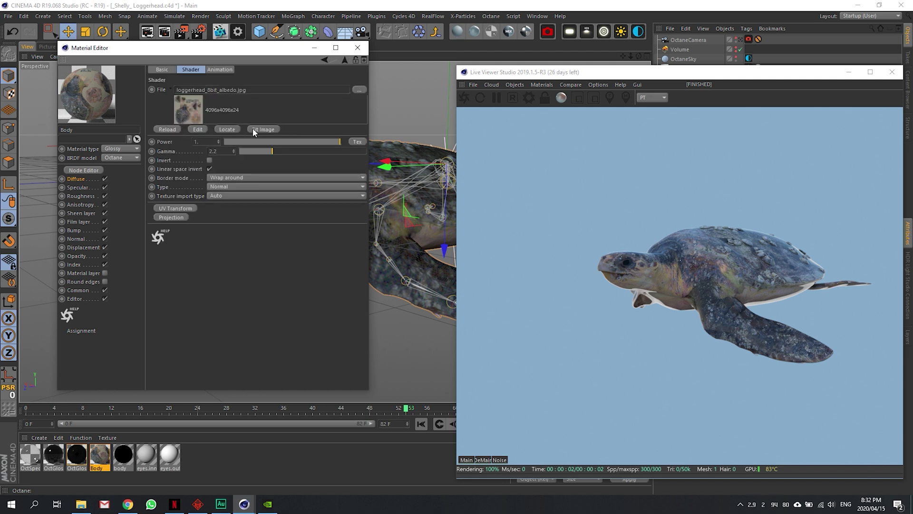
click(227, 129)
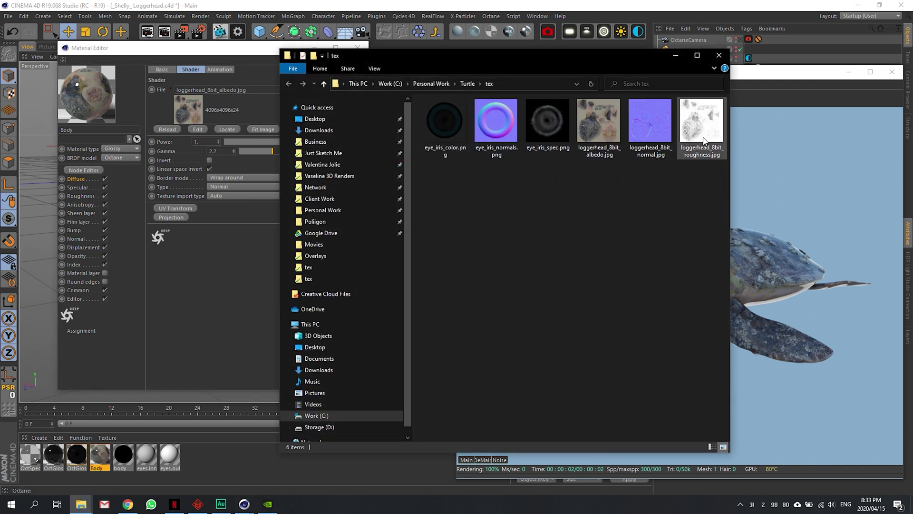
double_click(599, 121)
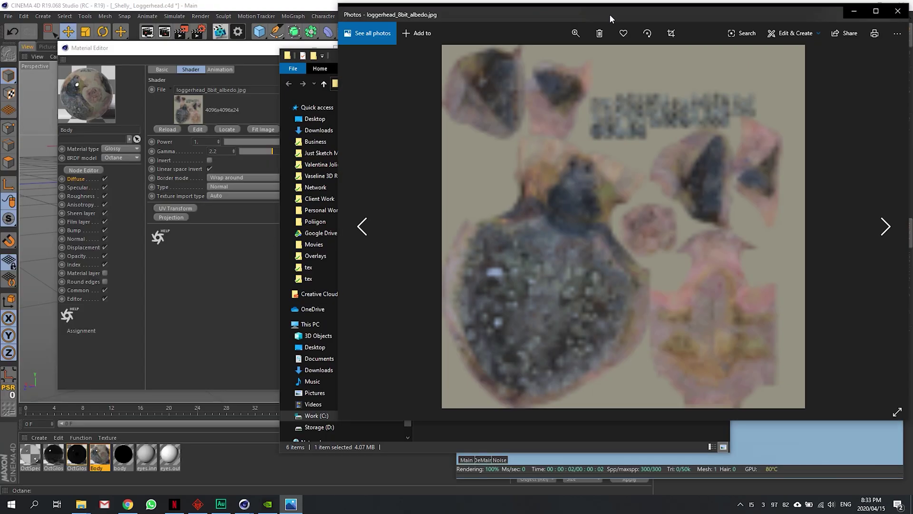
drag(610, 14, 371, 51)
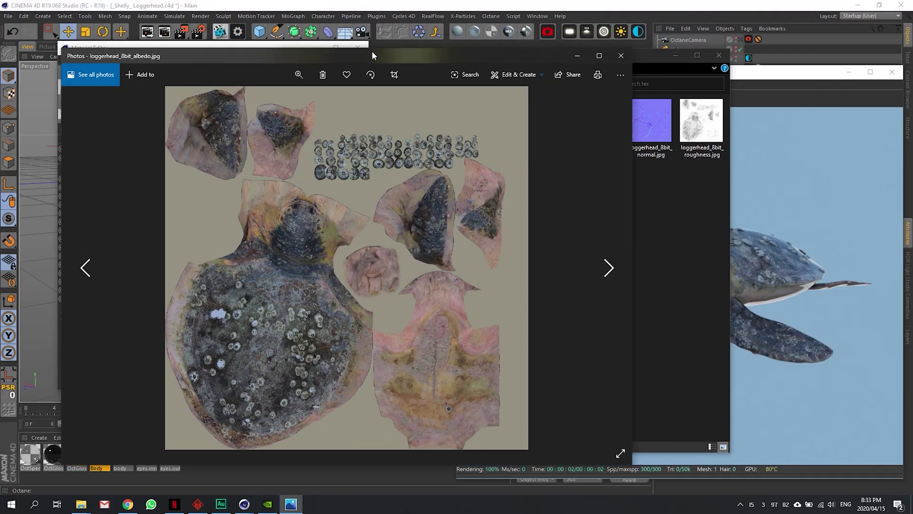
click(718, 58)
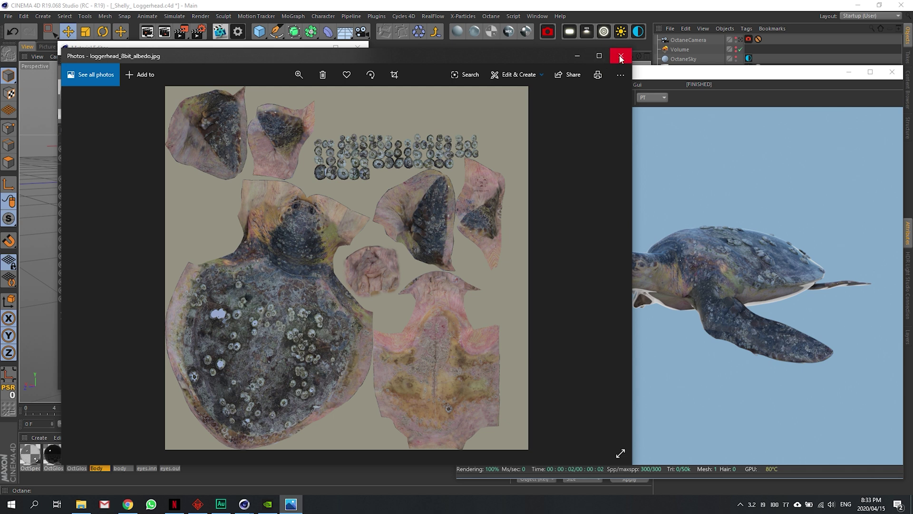
click(621, 57)
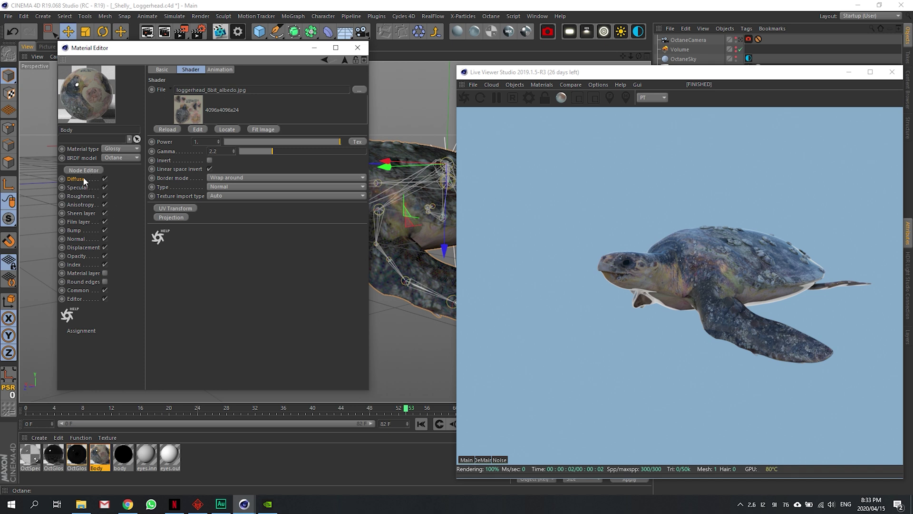
Step: Copy the Diffuse image texture shader and paste it into Specular
click(84, 181)
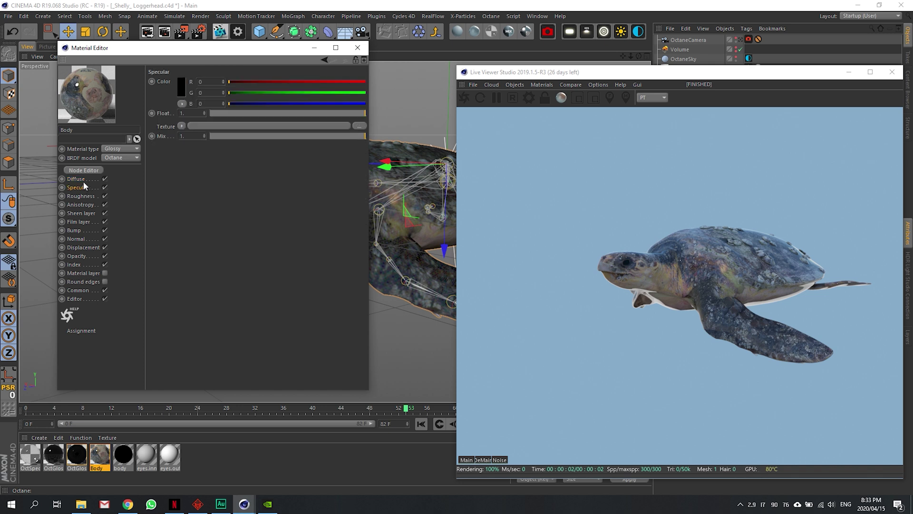
click(181, 126)
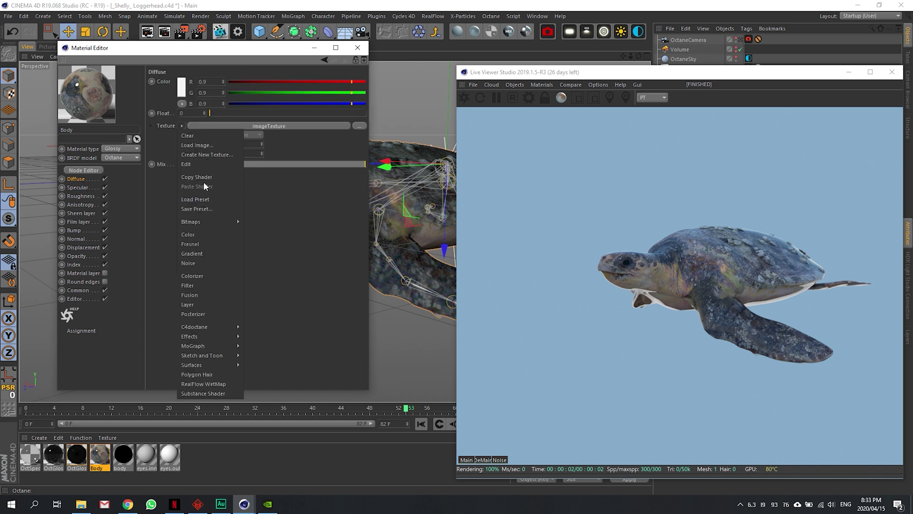
click(204, 178)
click(80, 187)
click(181, 125)
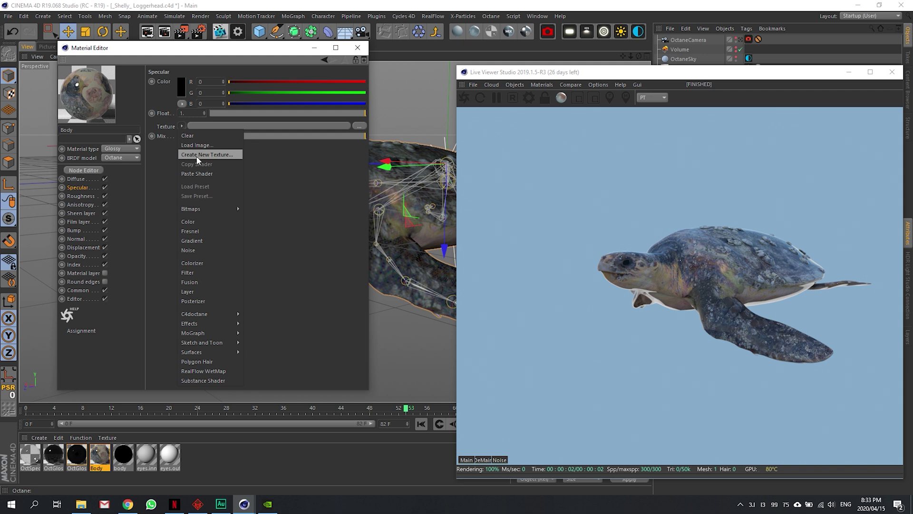
click(197, 173)
Step: Inspect the pasted Specular image texture against the Diffuse channel
click(181, 125)
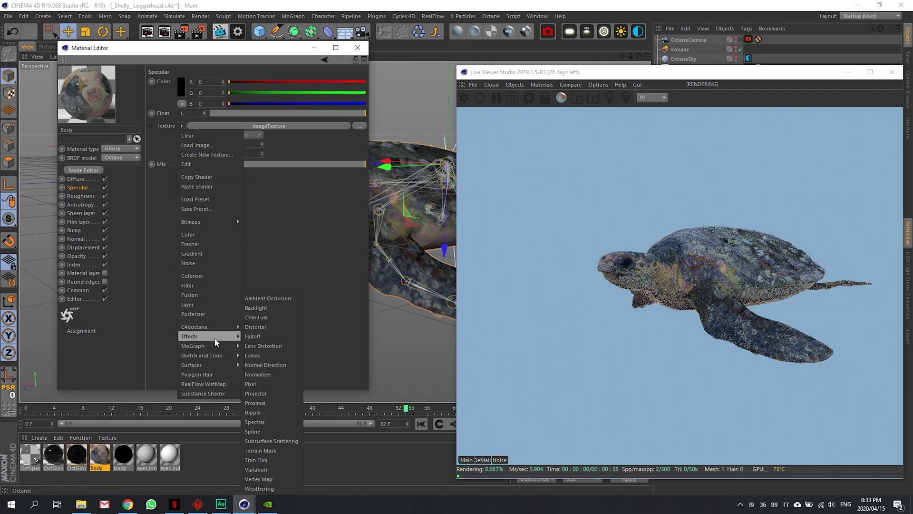
click(252, 193)
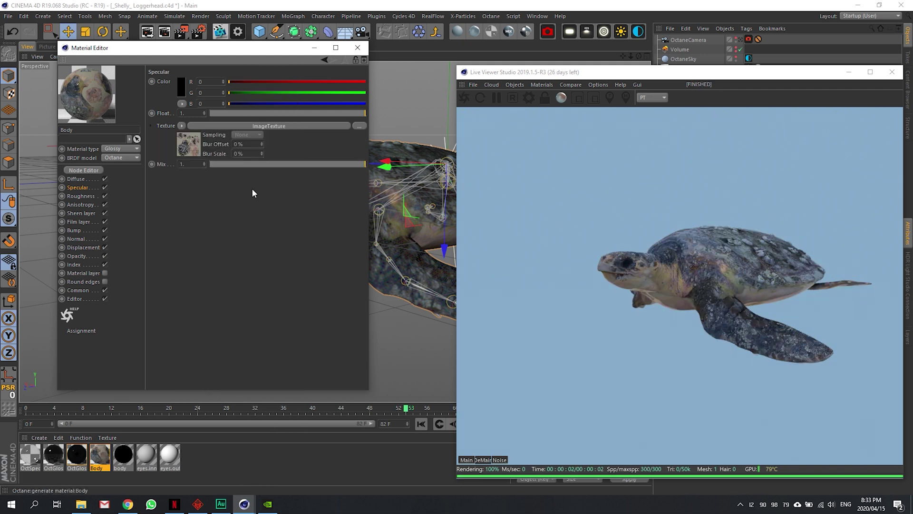
click(200, 144)
click(78, 178)
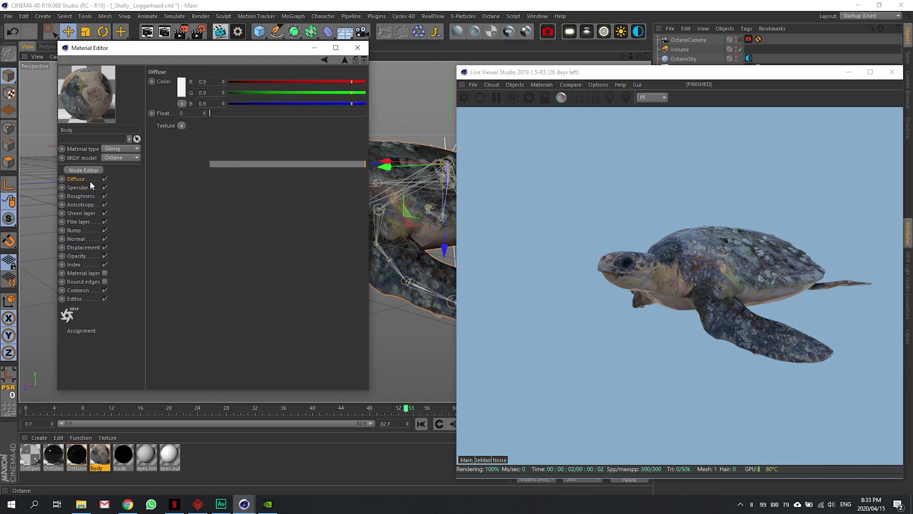
click(181, 125)
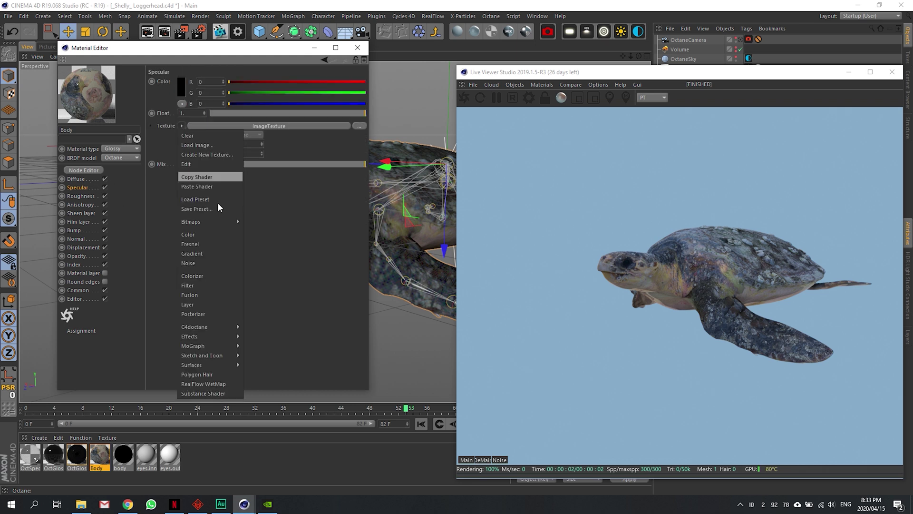
mouse_move(202, 325)
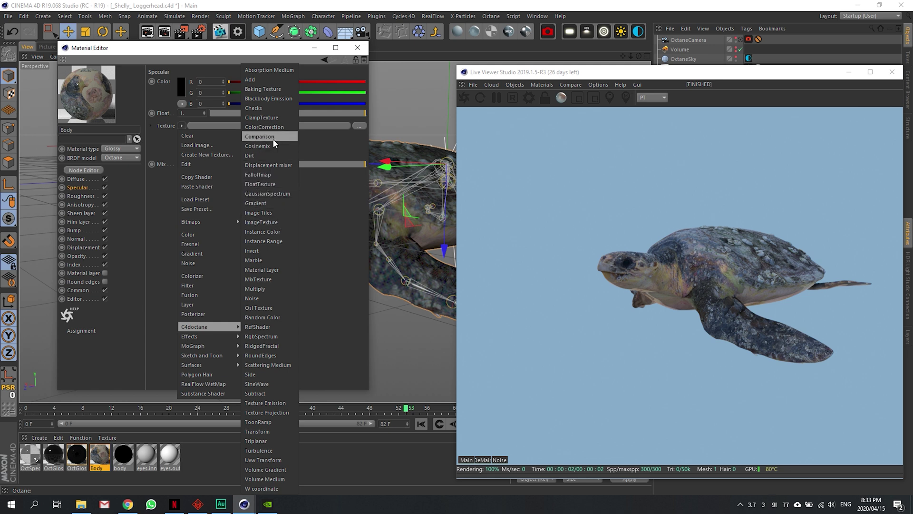
Step: Wrap the Specular texture in a colour correction with saturation 0 and gamma about 8.78
key(Escape)
click(271, 126)
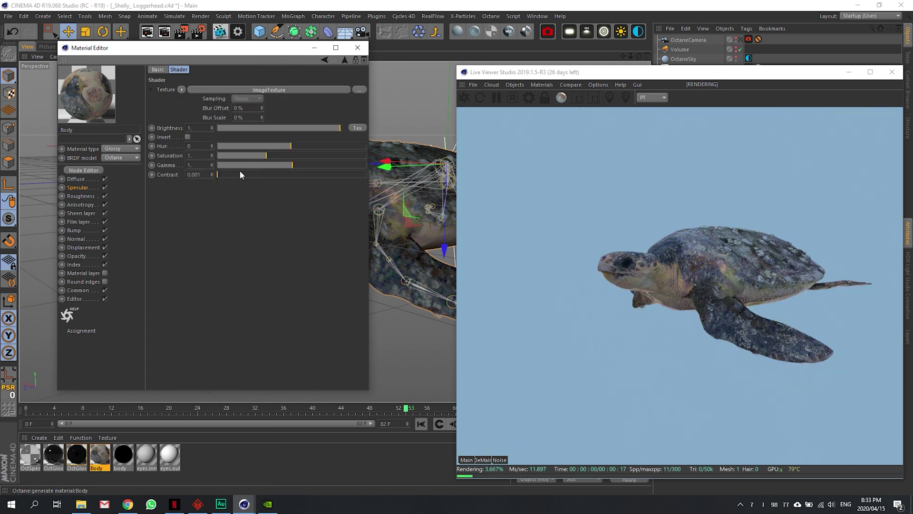
drag(241, 155, 208, 154)
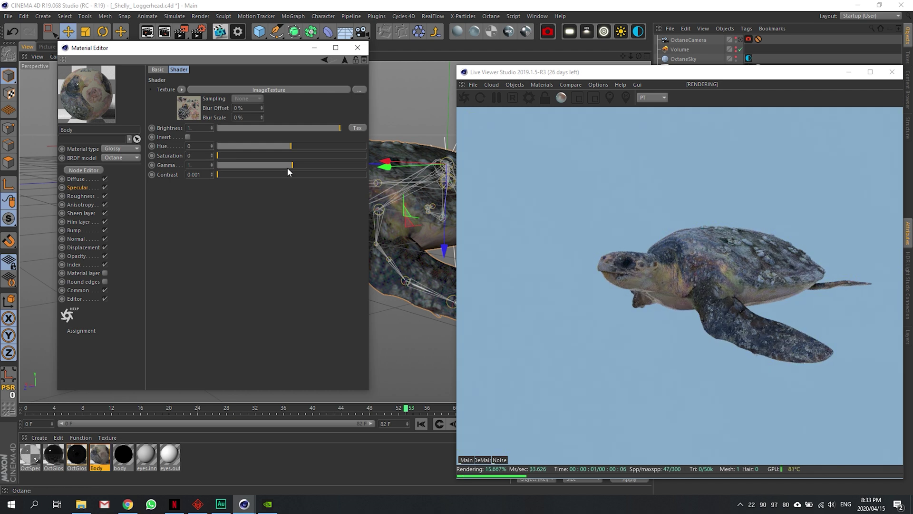
drag(292, 165, 328, 165)
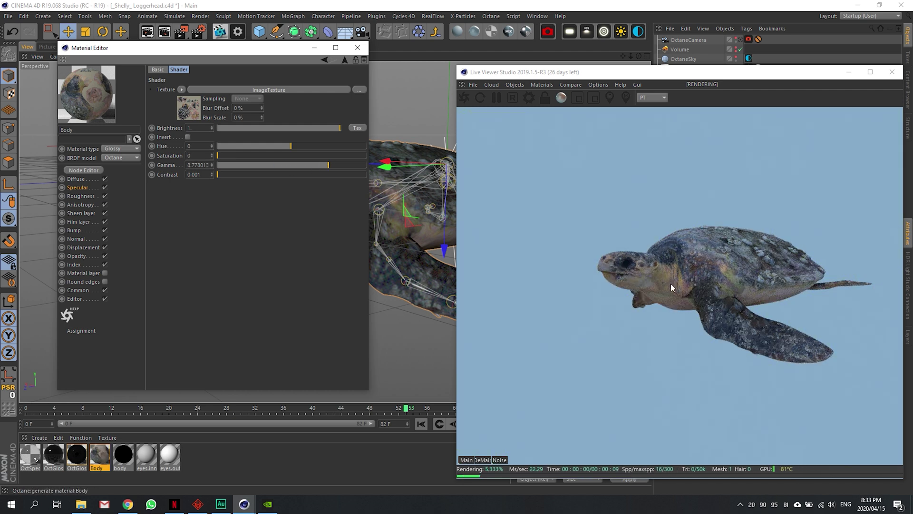
Step: Copy the colour-corrected Specular shader and paste it into Roughness
click(86, 187)
click(181, 125)
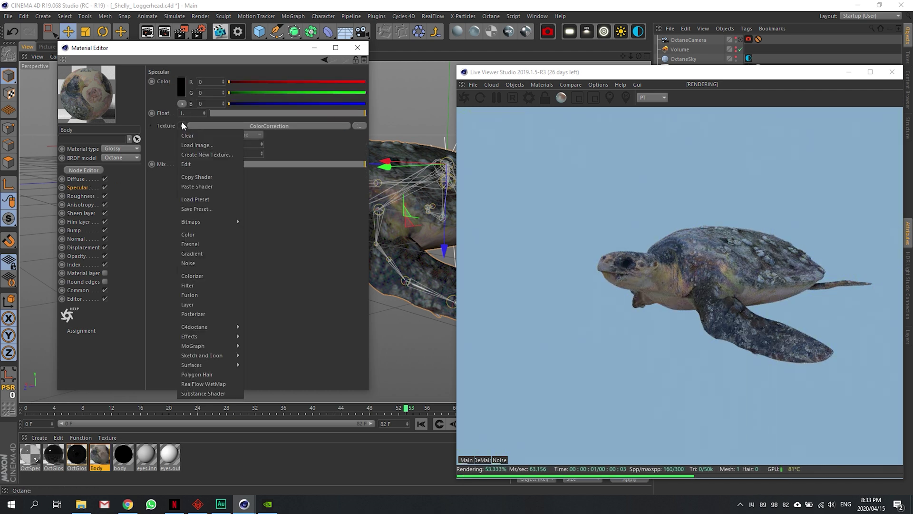
click(192, 176)
click(81, 196)
click(182, 125)
click(198, 186)
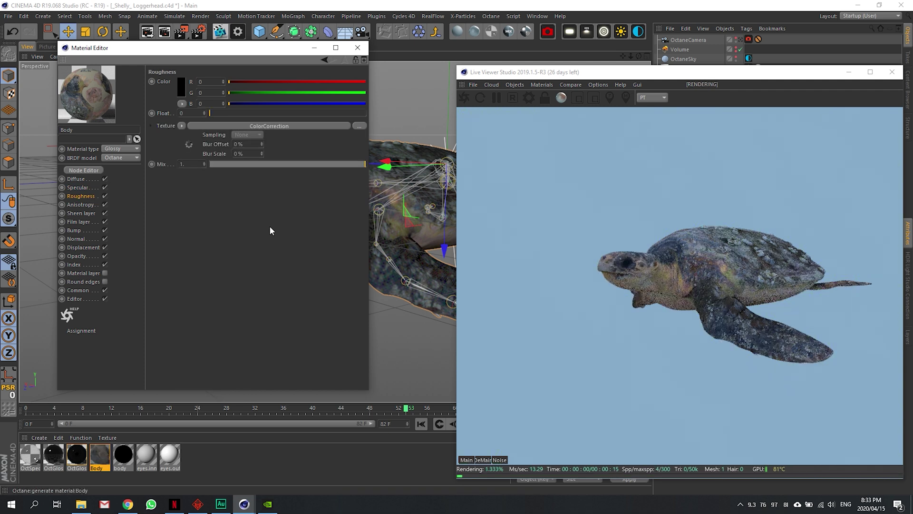
Step: Recheck the Specular channel and the Diffuse image file
click(81, 187)
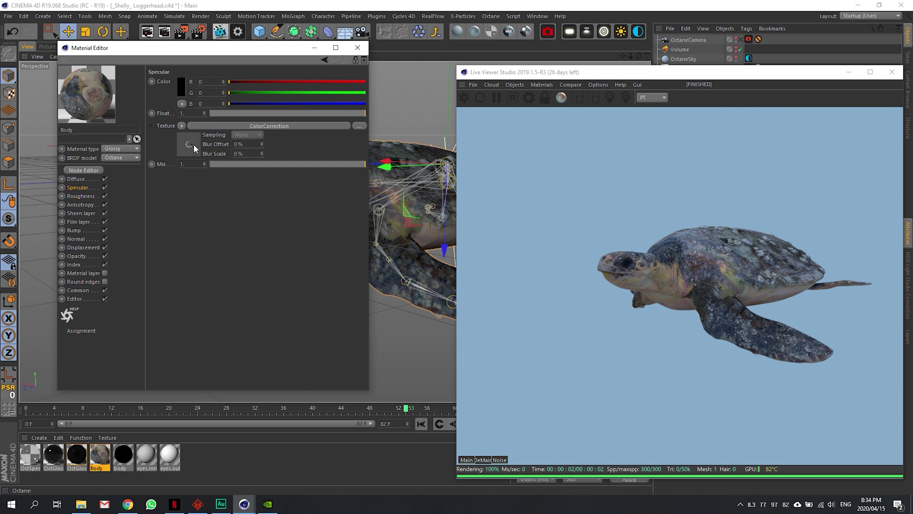
click(189, 144)
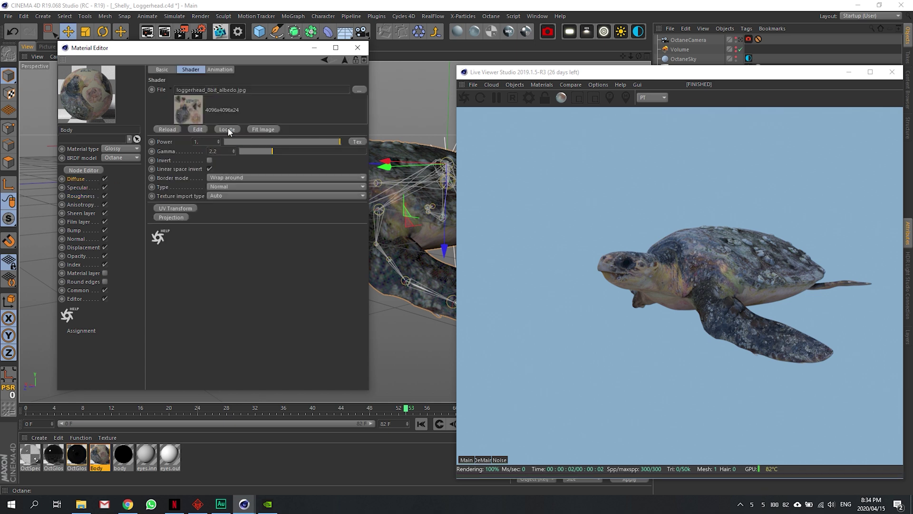
click(80, 188)
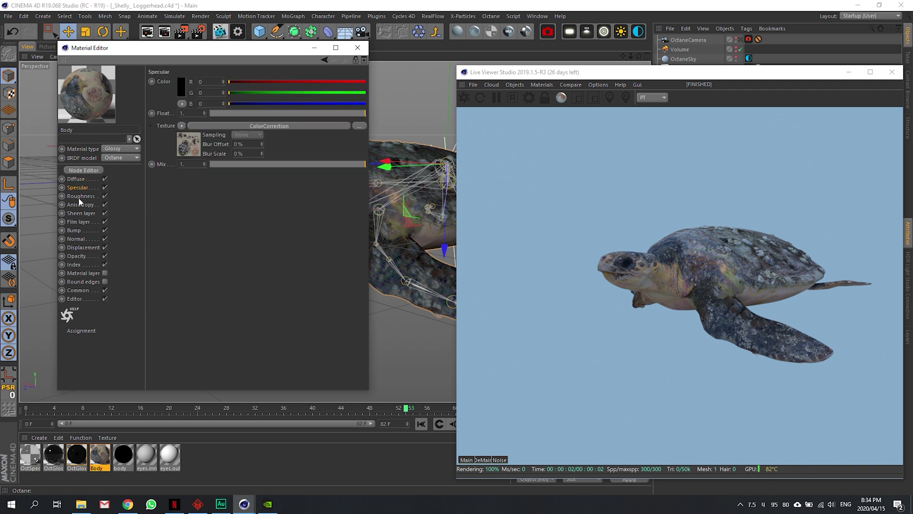
drag(531, 72, 147, 61)
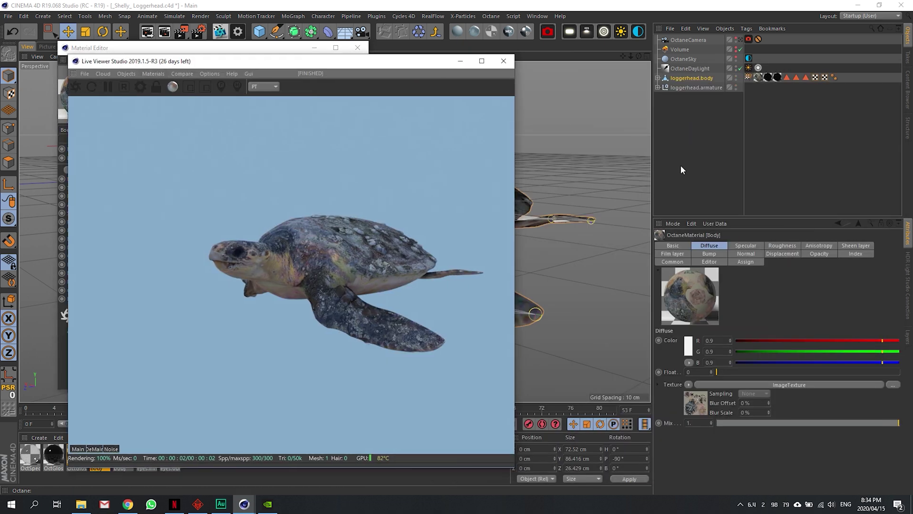
click(673, 224)
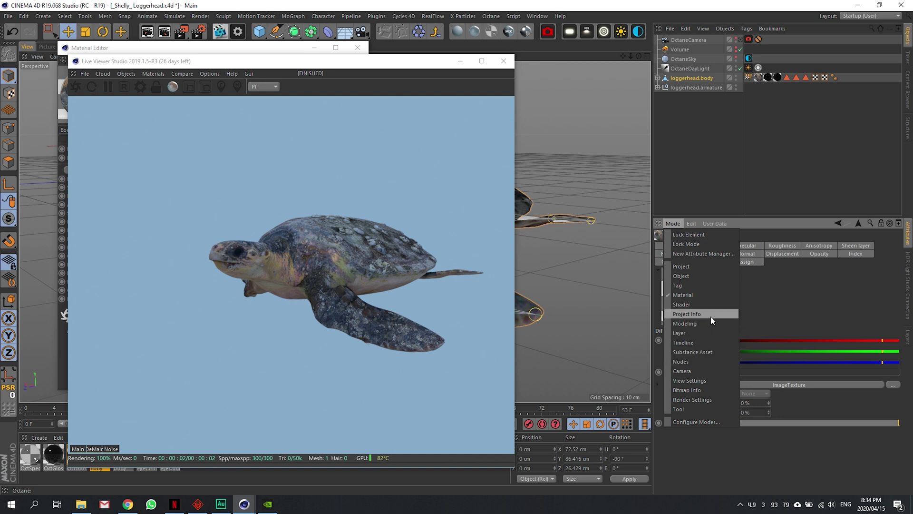
click(711, 314)
click(705, 302)
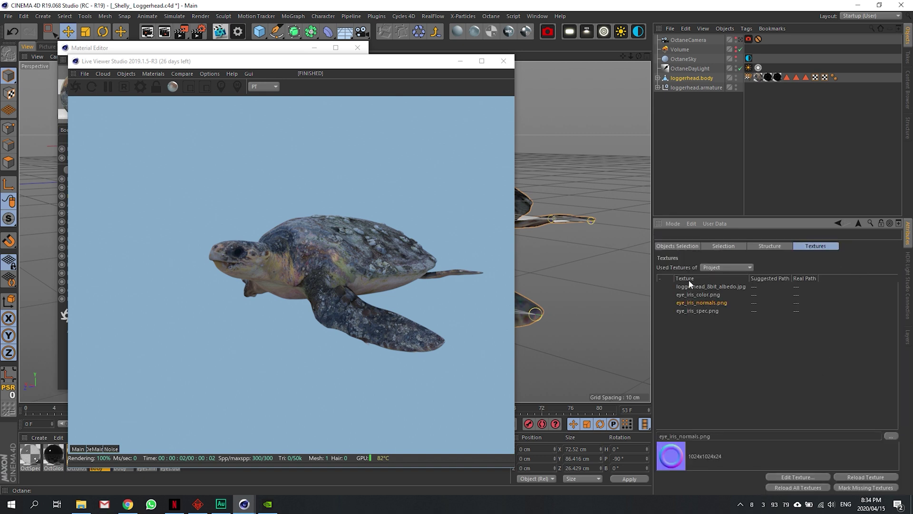
drag(362, 63, 596, 40)
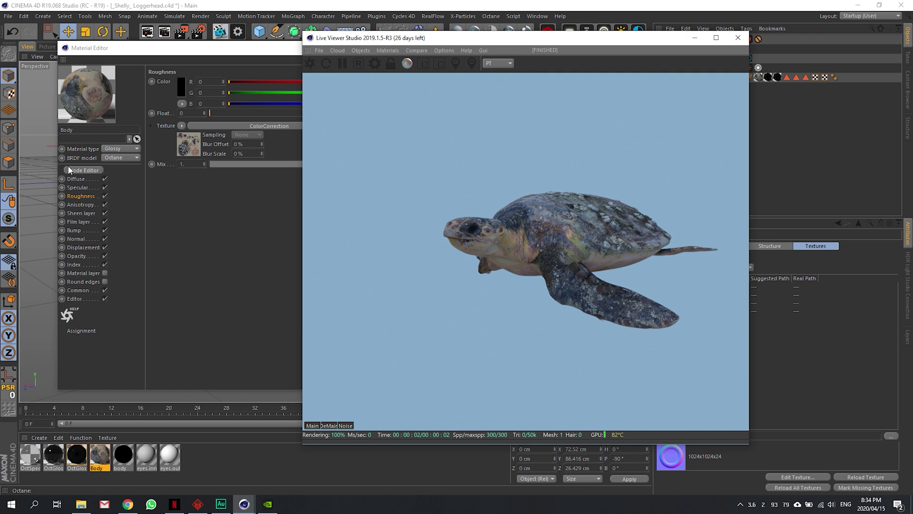
drag(433, 42, 249, 58)
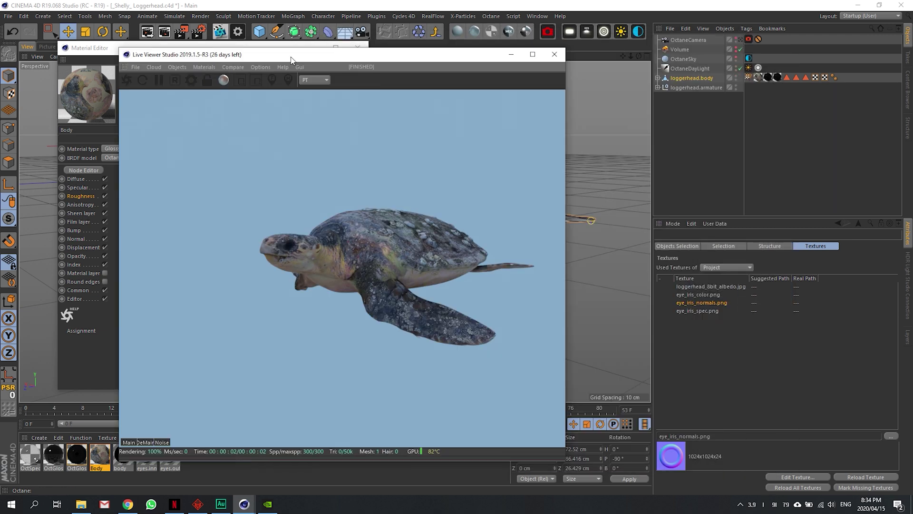
click(722, 245)
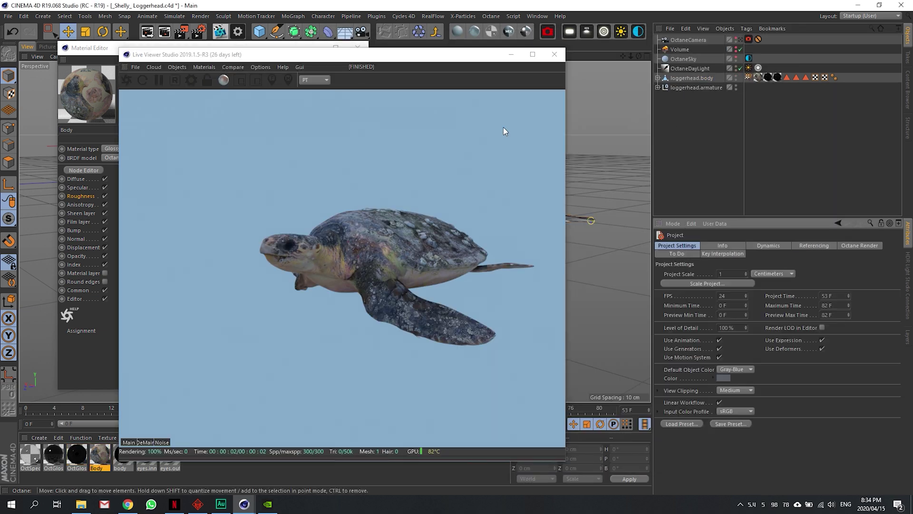
drag(382, 54, 634, 86)
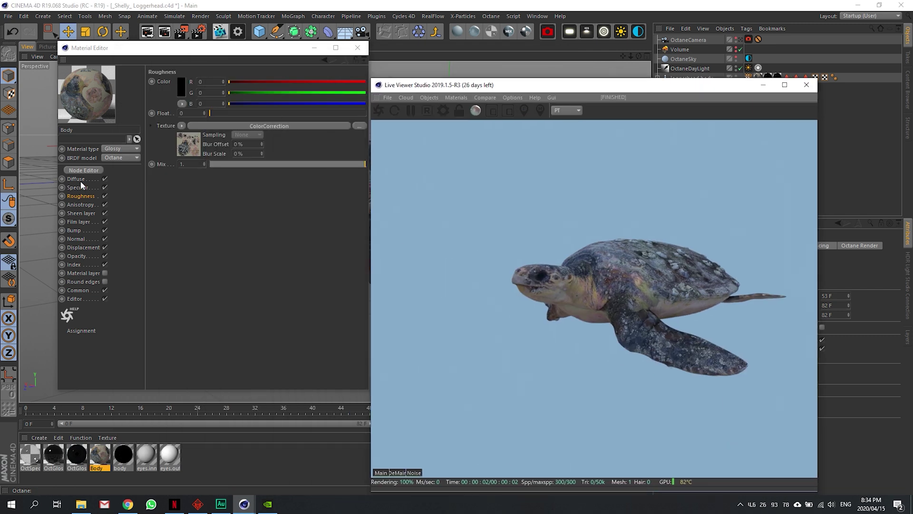
click(189, 144)
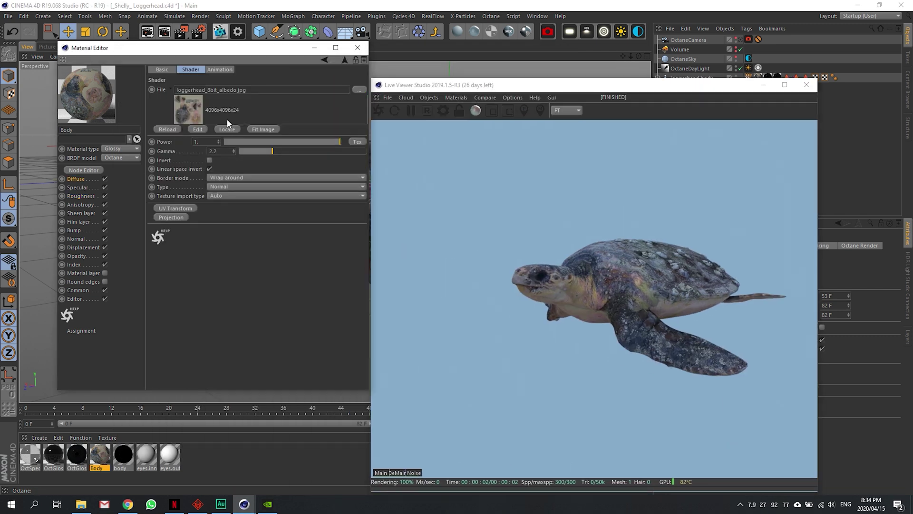
click(79, 187)
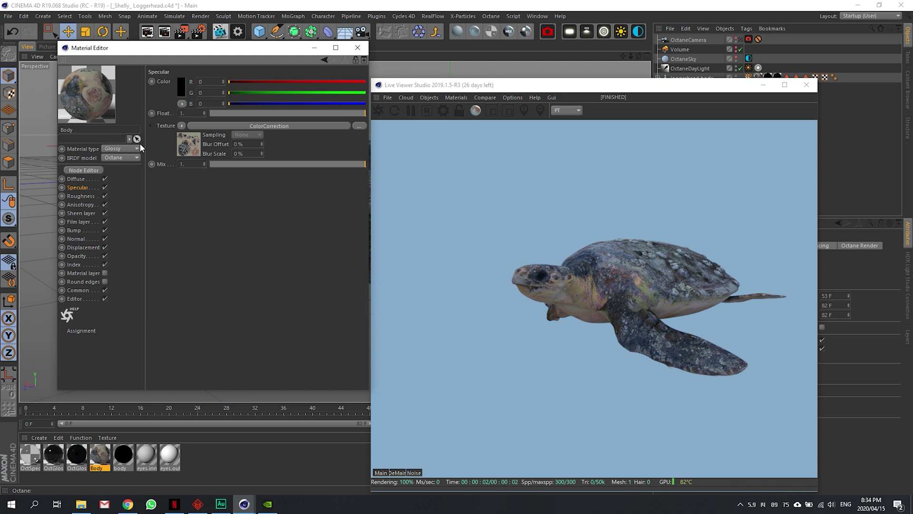
click(103, 171)
Step: Spread out the image texture and colour correction nodes in the graph
drag(485, 130, 351, 114)
drag(92, 93, 267, 200)
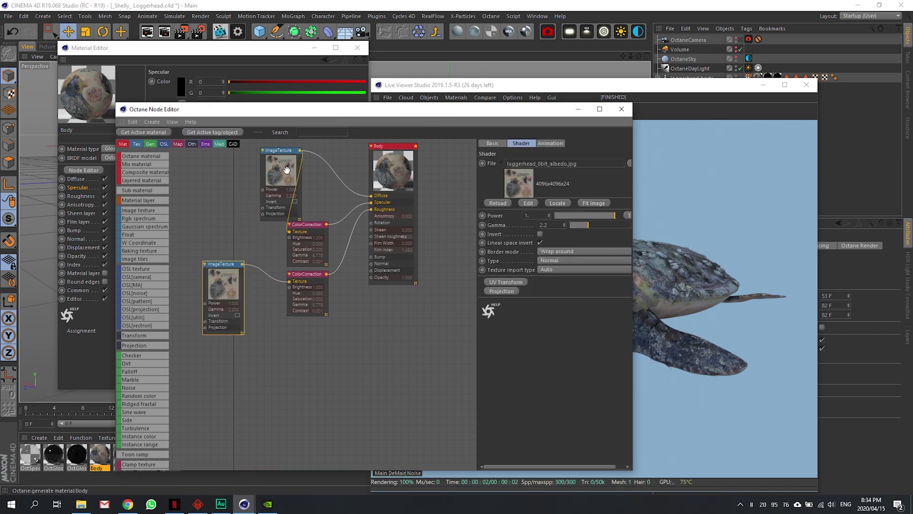
ctrl+drag(285, 171, 204, 226)
drag(307, 225, 312, 196)
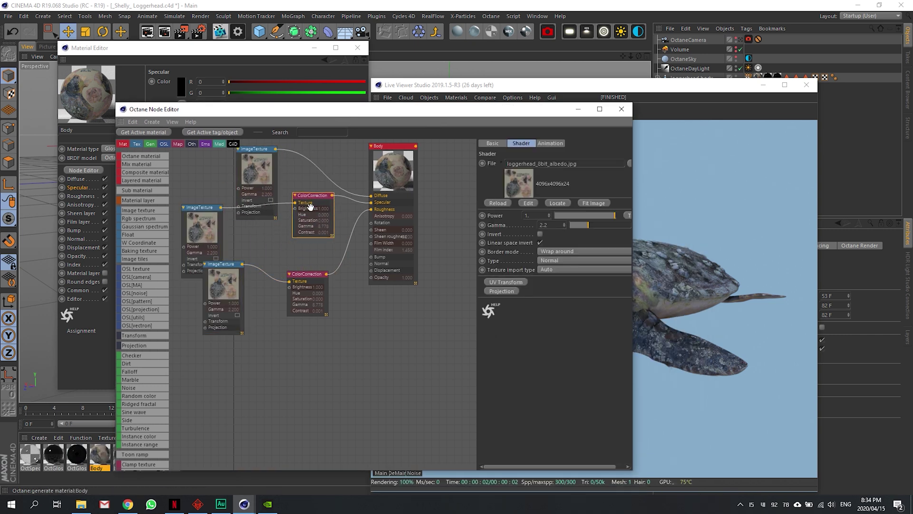
drag(306, 273, 318, 306)
drag(222, 264, 220, 314)
mouse_move(200, 208)
mouse_down()
mouse_move(202, 242)
mouse_move(243, 290)
mouse_up()
Step: Delete both colour correction nodes and the extra image texture nodes
click(307, 246)
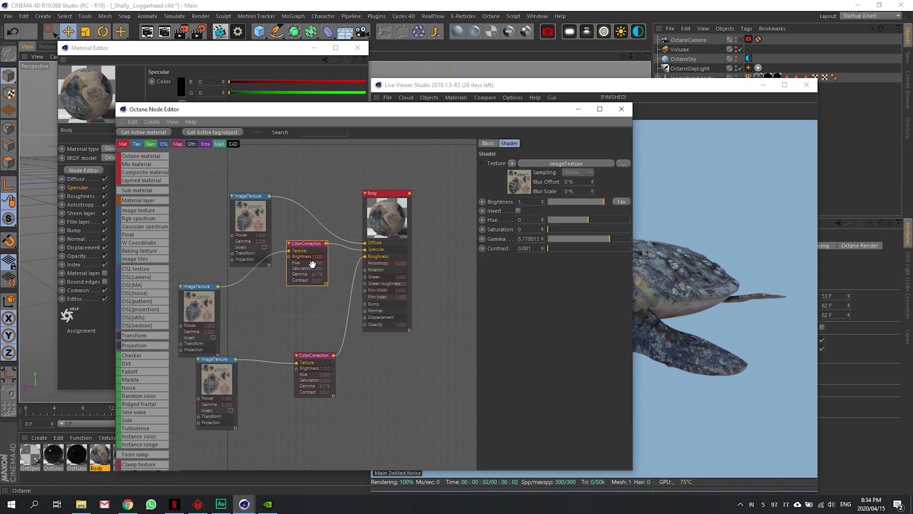
key(Delete)
click(314, 354)
key(Delete)
click(195, 286)
key(Delete)
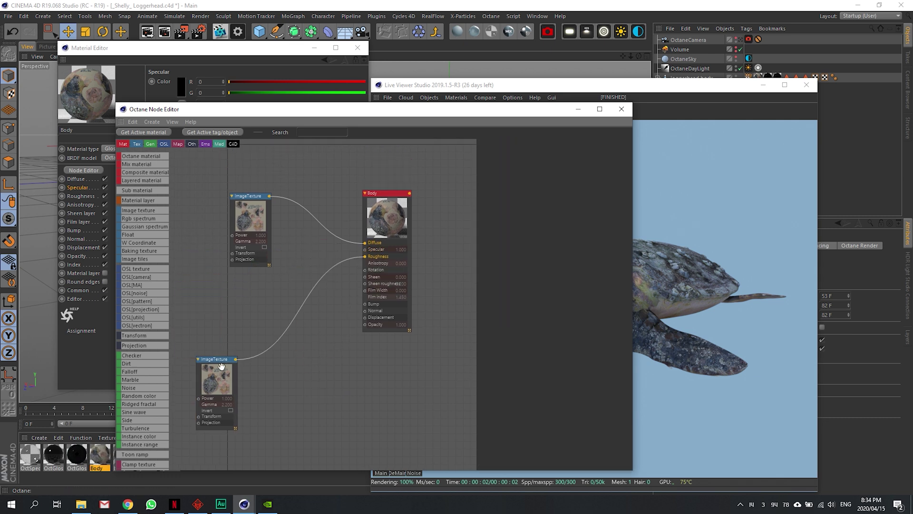
click(221, 365)
key(Delete)
Step: Wire the remaining image texture into Body's Specular and Bump inputs
drag(249, 207, 211, 264)
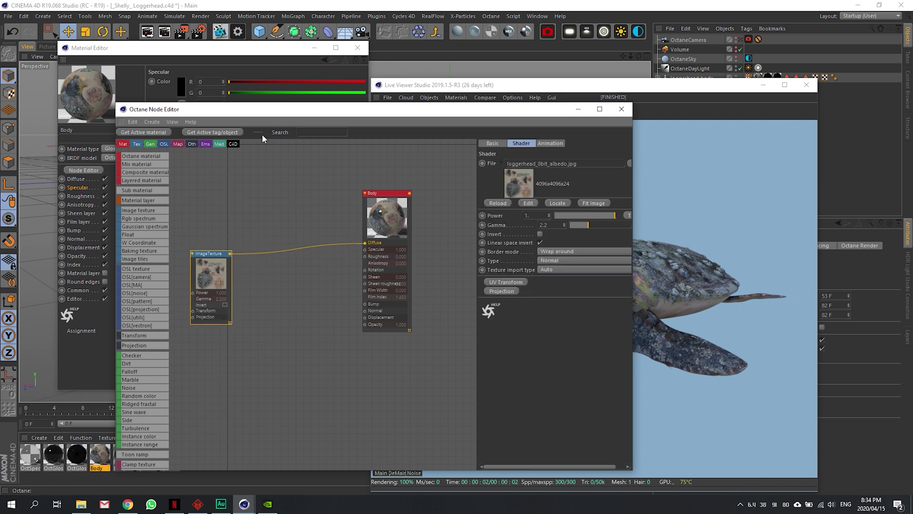
drag(298, 111, 428, 94)
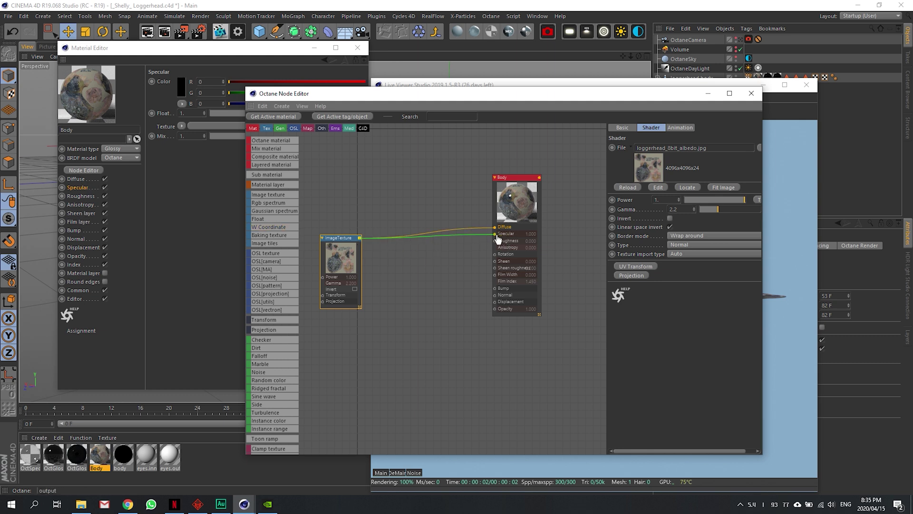
drag(359, 237, 494, 234)
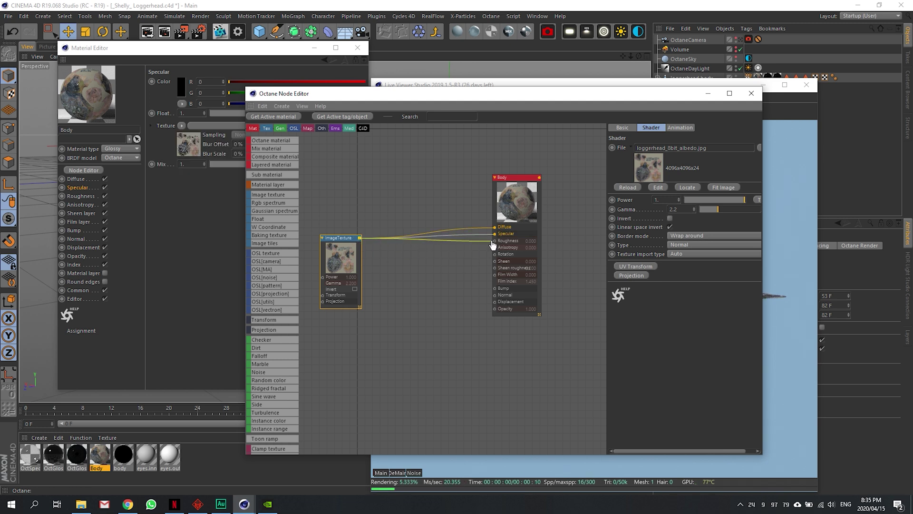
drag(359, 238, 497, 291)
mouse_move(340, 238)
mouse_down()
mouse_move(363, 293)
mouse_move(325, 253)
mouse_up()
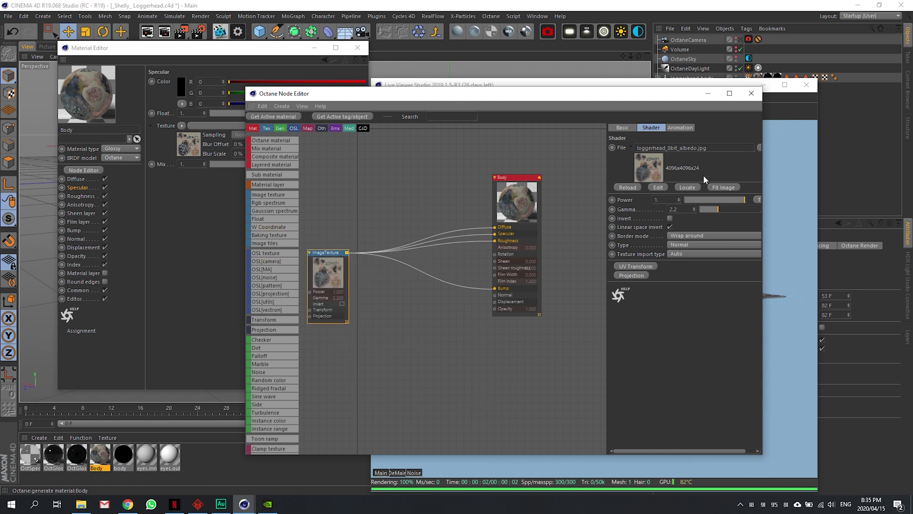
Step: Load eye_iris_normals.png into the texture and check the Roughness and Bump channels
click(759, 147)
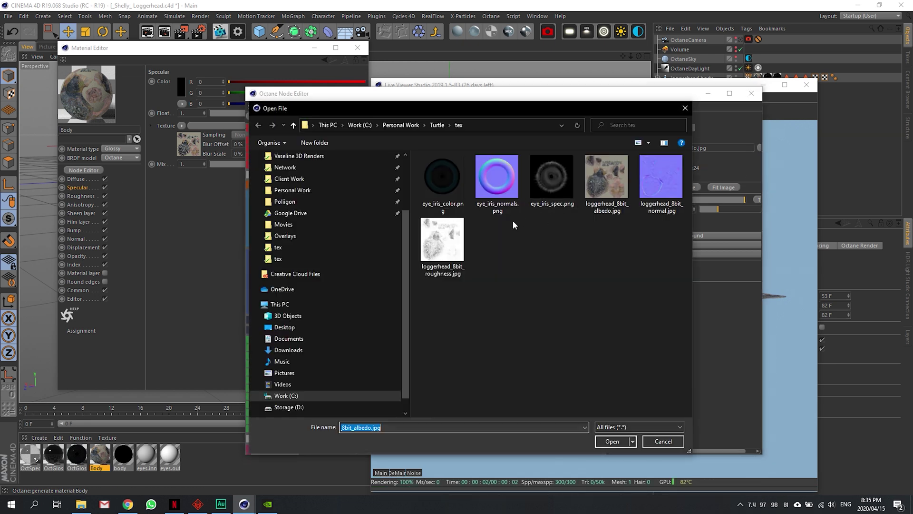
double_click(496, 175)
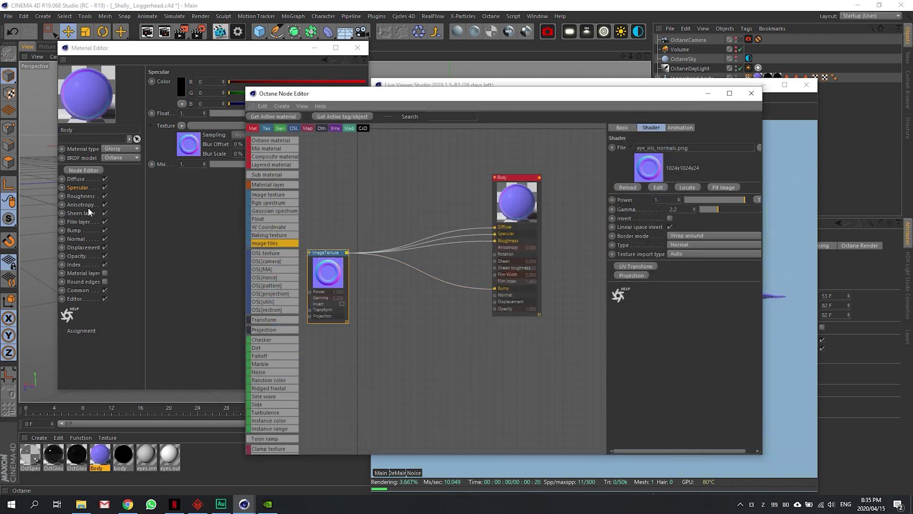
click(88, 208)
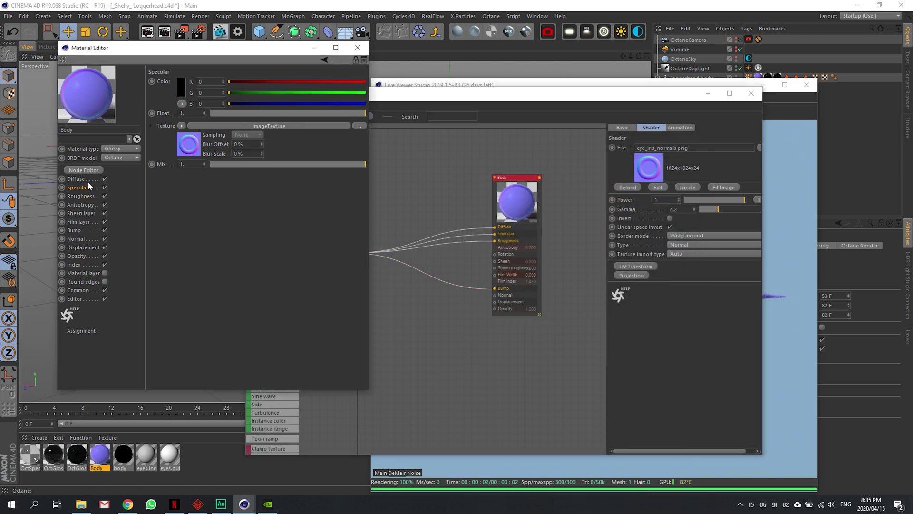
click(81, 196)
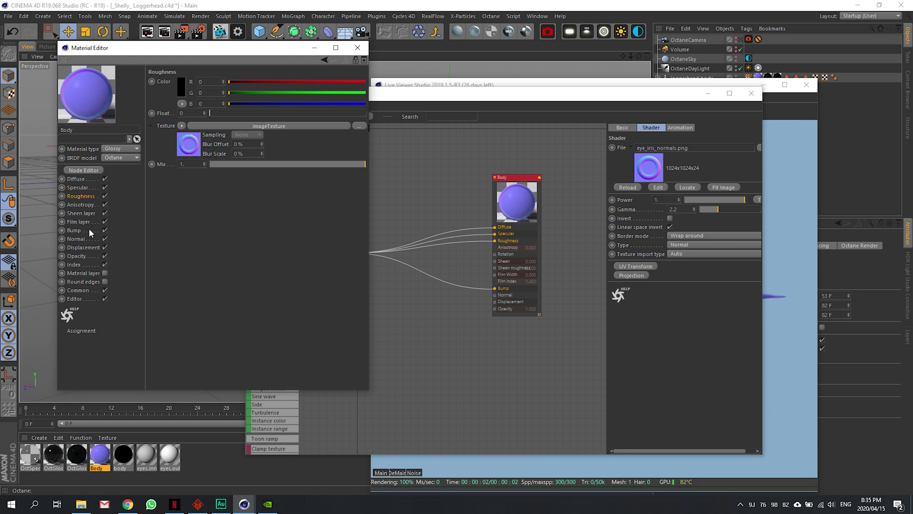
click(74, 230)
Step: Reload loggerhead_8bit_albedo.jpg into the texture and reposition its node
click(758, 147)
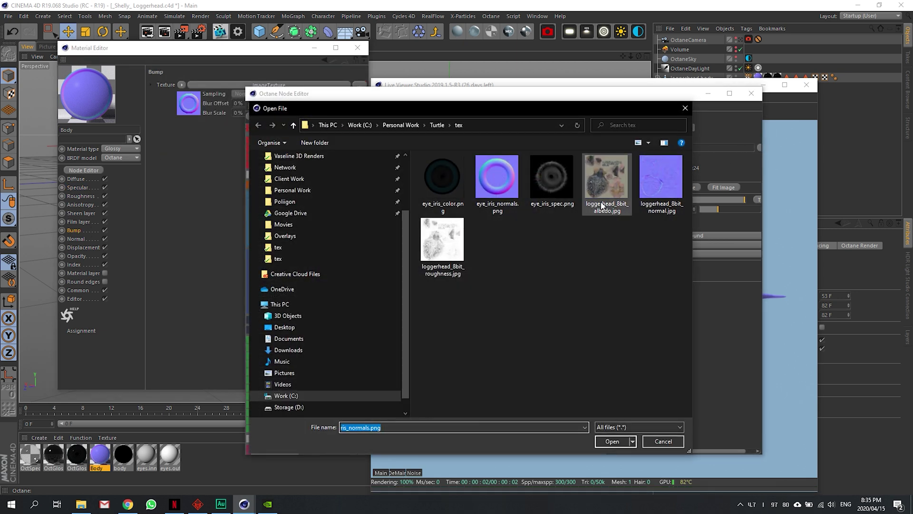
double_click(603, 182)
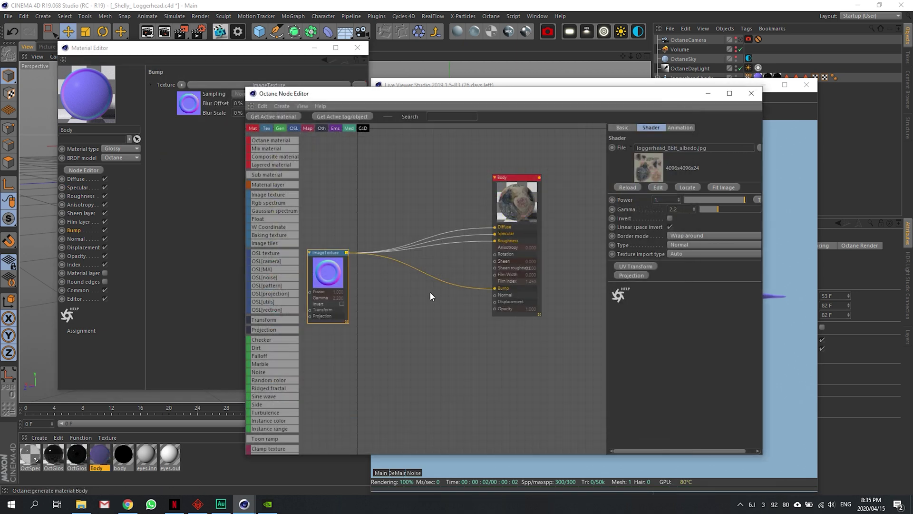
middle_drag(435, 182, 450, 183)
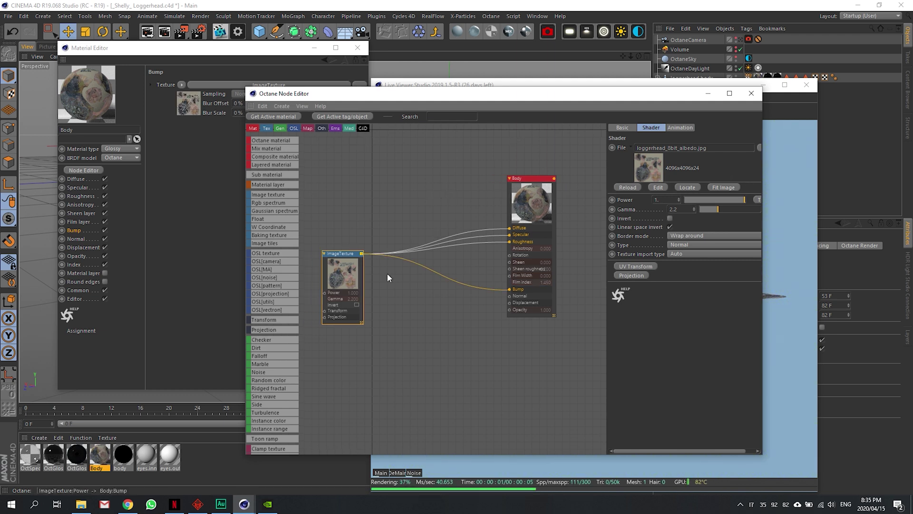
drag(342, 265, 373, 254)
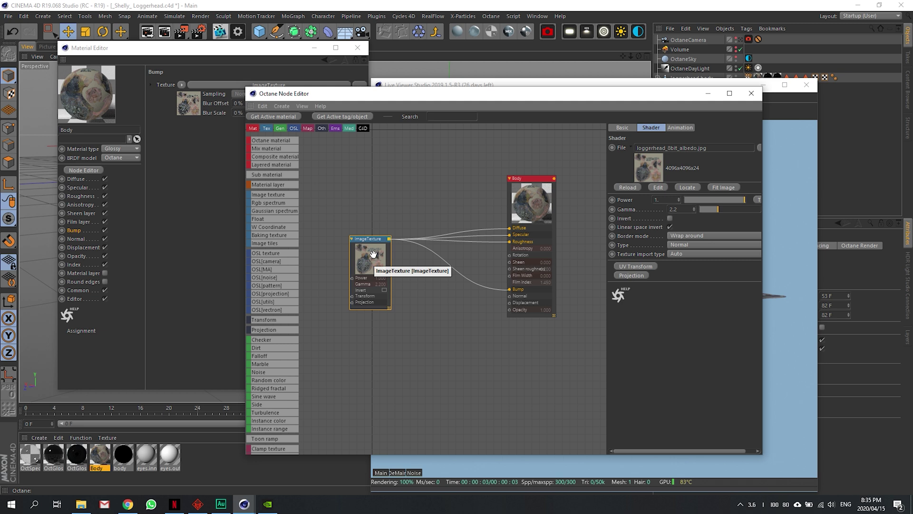
drag(373, 254, 346, 251)
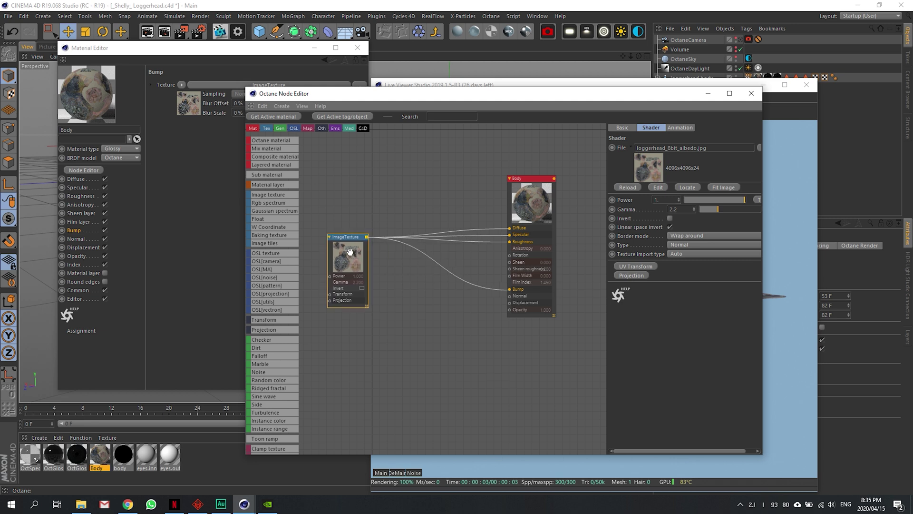
scroll(274, 316, down, 5)
scroll(275, 321, down, 5)
scroll(274, 327, up, 3)
scroll(274, 328, up, 2)
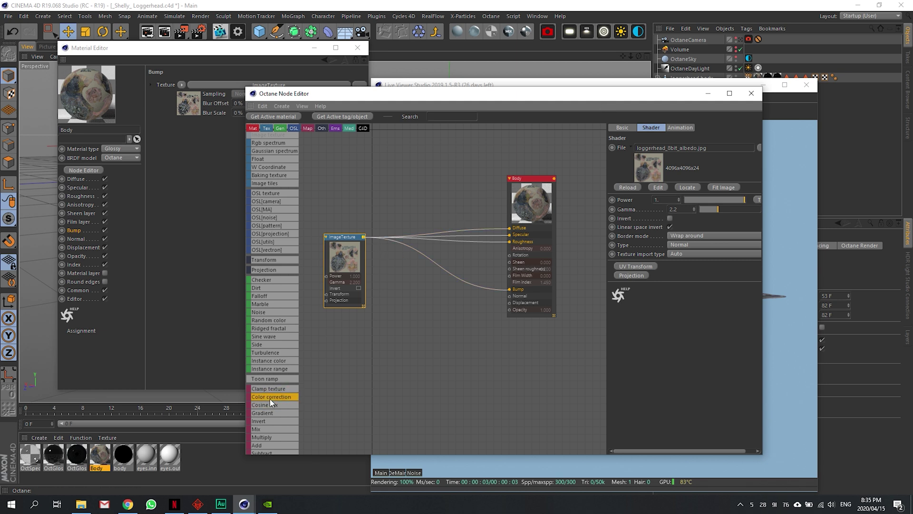
Step: Insert Color correction nodes onto the albedo texture wires, including Bump
mouse_move(270, 399)
mouse_down()
mouse_move(466, 230)
mouse_move(449, 243)
mouse_up()
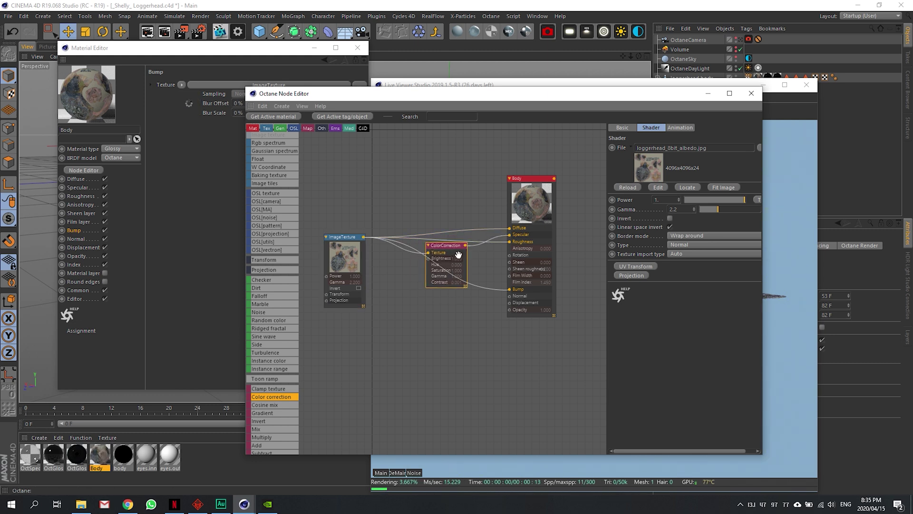
drag(528, 178, 532, 177)
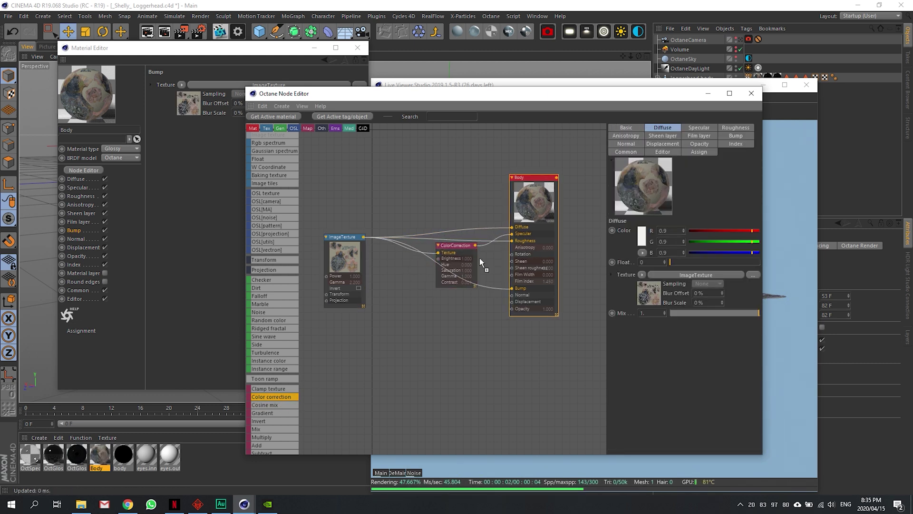
drag(457, 245, 471, 248)
click(437, 247)
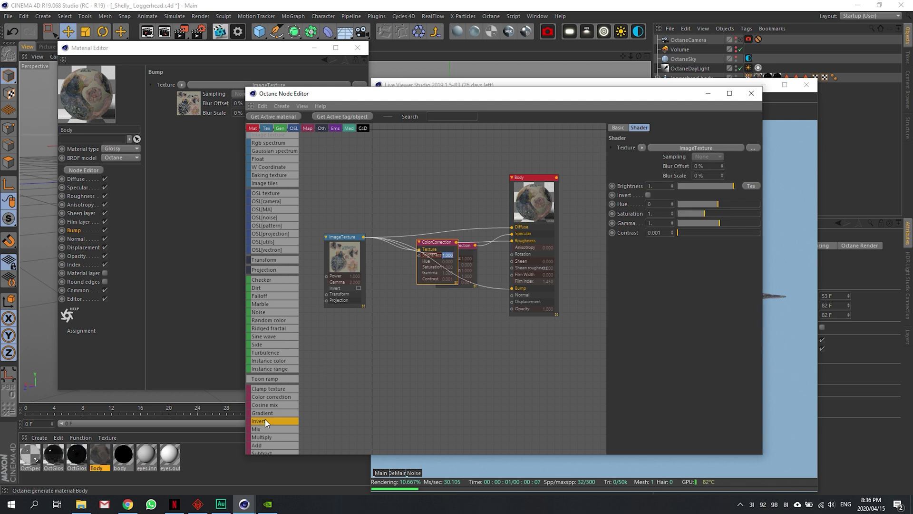
mouse_move(271, 396)
mouse_down()
mouse_move(420, 275)
mouse_move(432, 364)
mouse_up()
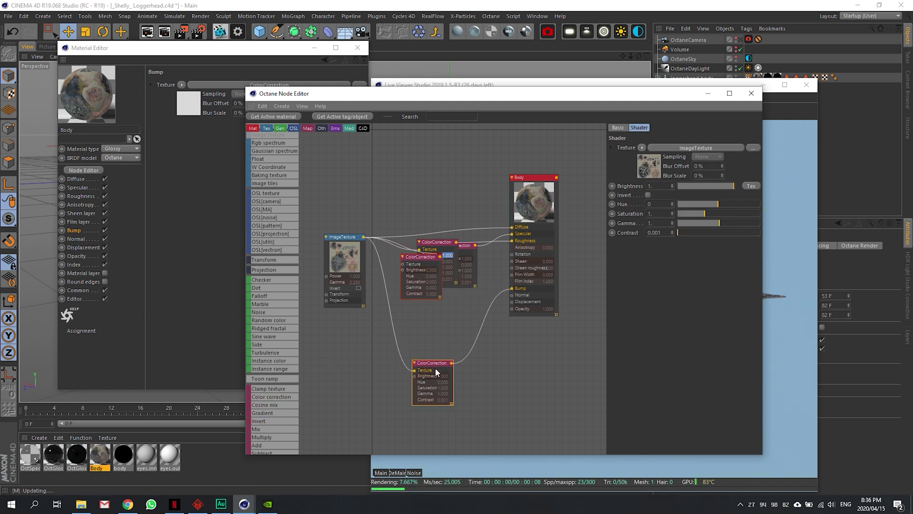
Step: Arrange the Color correction nodes into a vertical column
drag(437, 246, 434, 307)
click(429, 251)
drag(429, 251, 455, 254)
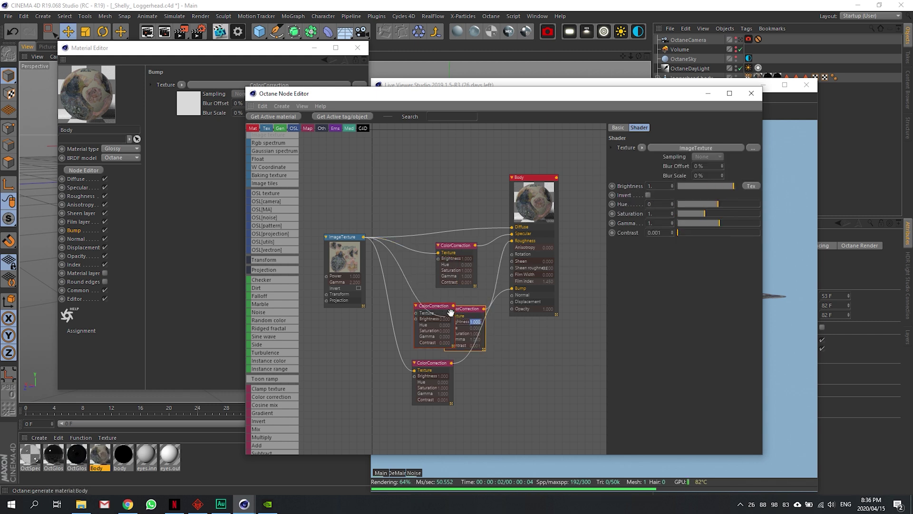
mouse_move(434, 315)
mouse_down()
mouse_move(463, 317)
mouse_move(458, 391)
mouse_up()
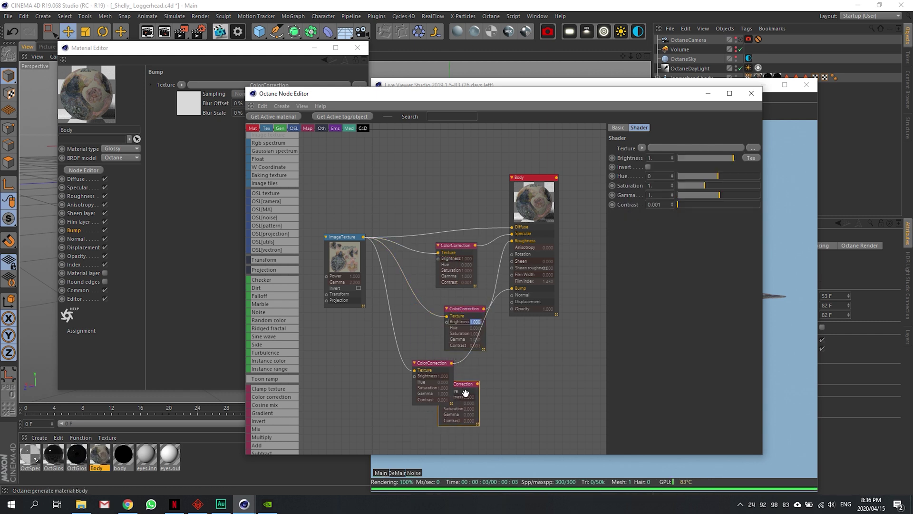
scroll(457, 343, down, 1)
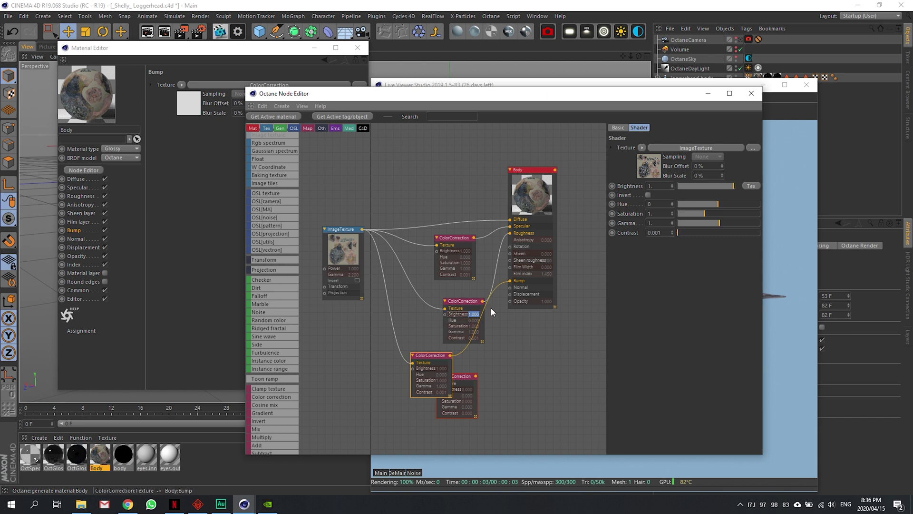
middle_drag(473, 322, 428, 313)
drag(427, 313, 457, 389)
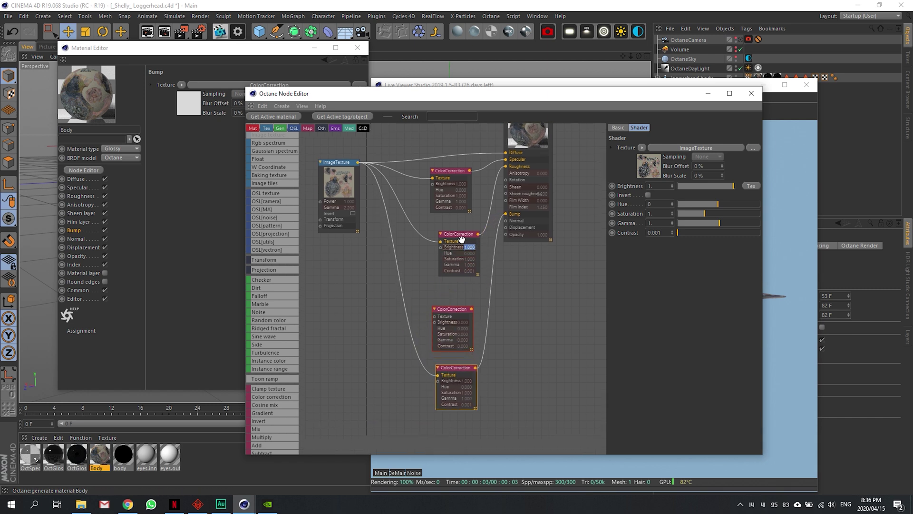
drag(459, 254, 441, 259)
middle_drag(496, 207, 496, 234)
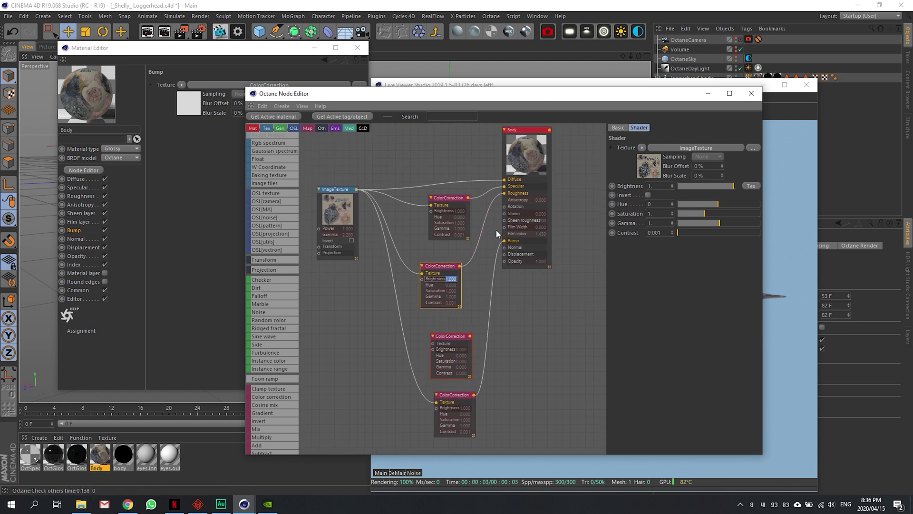
Step: Set the top Color correction node's saturation to 0
click(515, 166)
drag(448, 198, 434, 204)
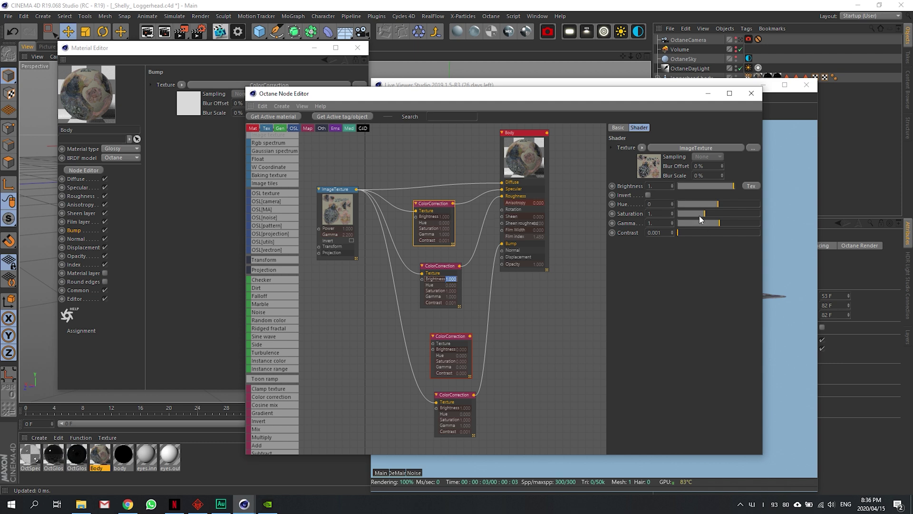
drag(702, 214, 677, 213)
click(432, 265)
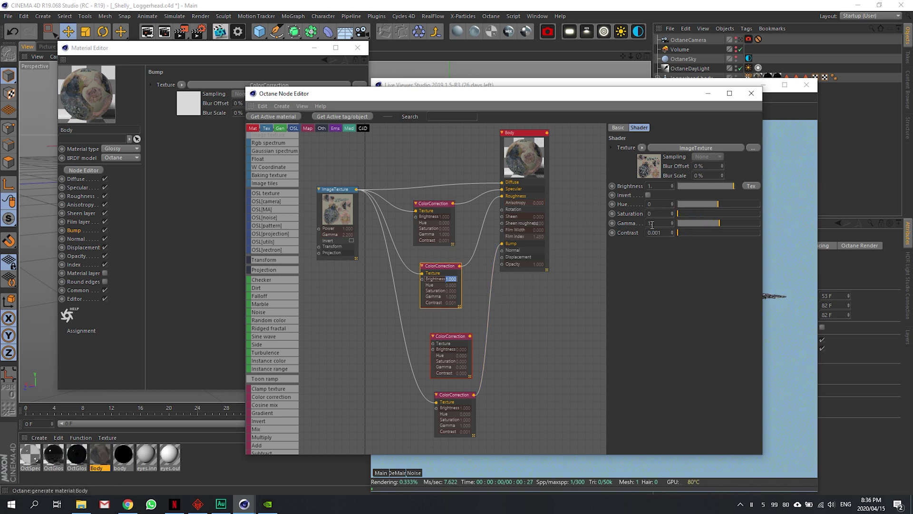
drag(577, 94, 356, 90)
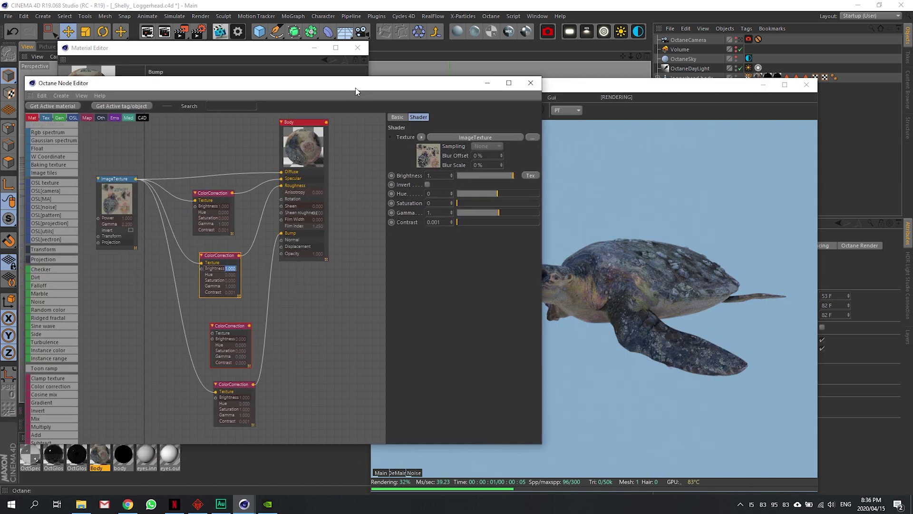
Step: Delete the unused third Color correction node
drag(618, 85, 675, 72)
click(382, 93)
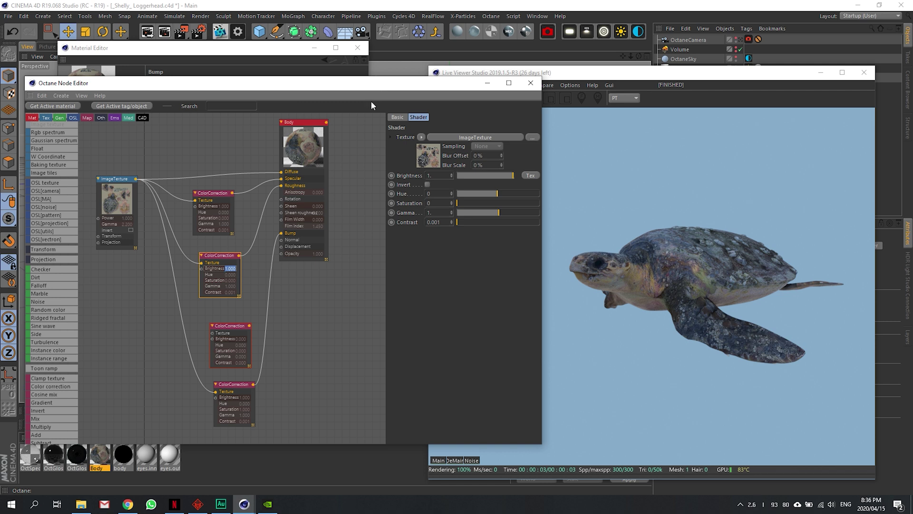
scroll(350, 214, down, 1)
click(231, 298)
drag(230, 297, 220, 292)
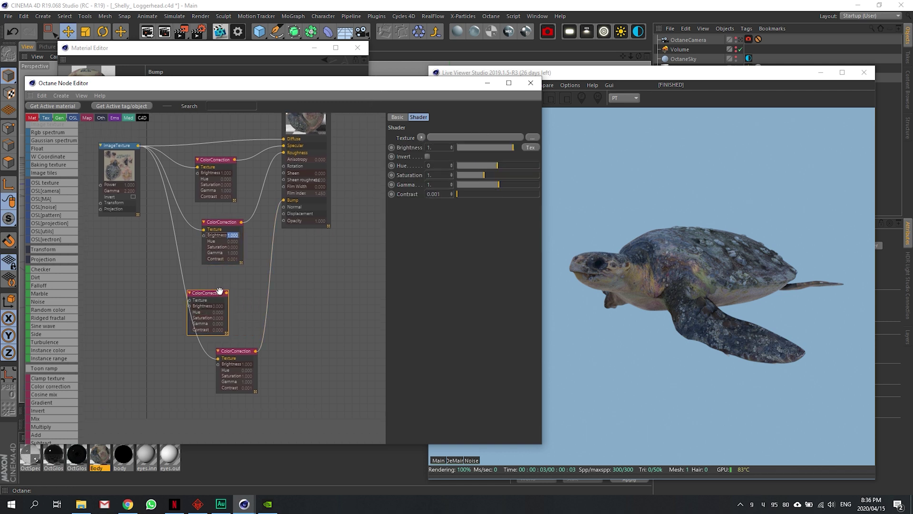
key(Delete)
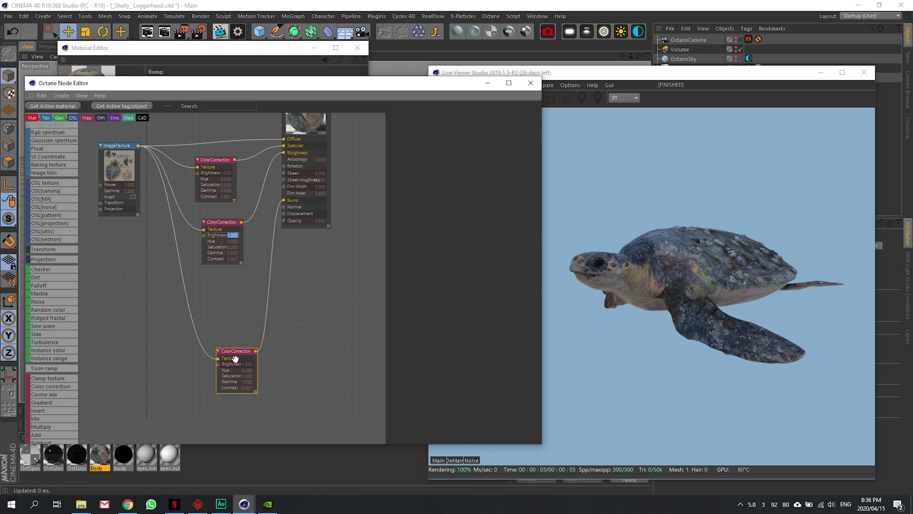
Step: Reposition the remaining Color correction nodes and desaturate the bottom one
drag(235, 351, 223, 328)
drag(262, 306, 286, 339)
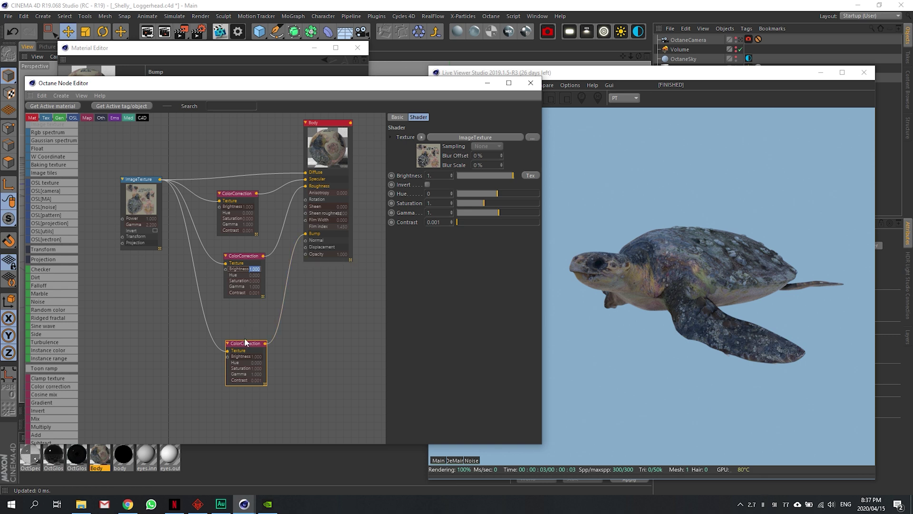
drag(244, 344, 243, 329)
middle_drag(242, 330, 251, 346)
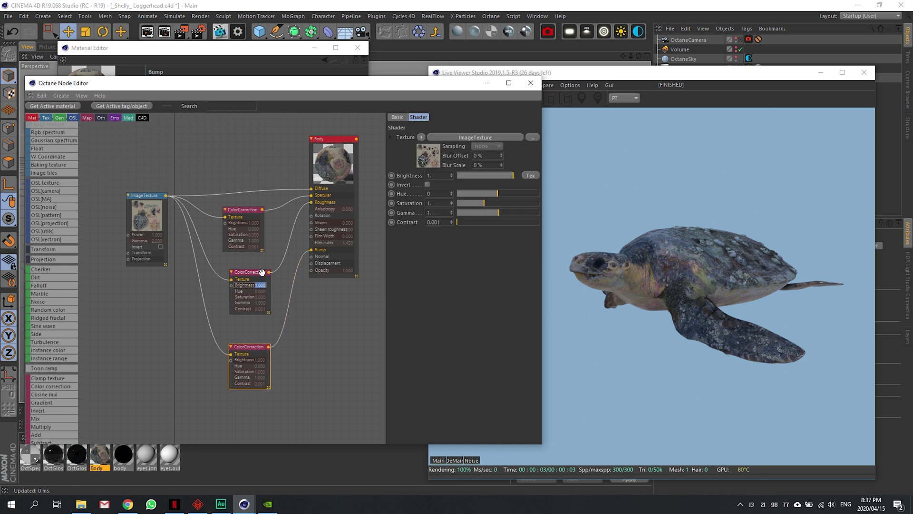
mouse_move(251, 348)
mouse_down()
mouse_move(243, 347)
mouse_move(250, 344)
mouse_up()
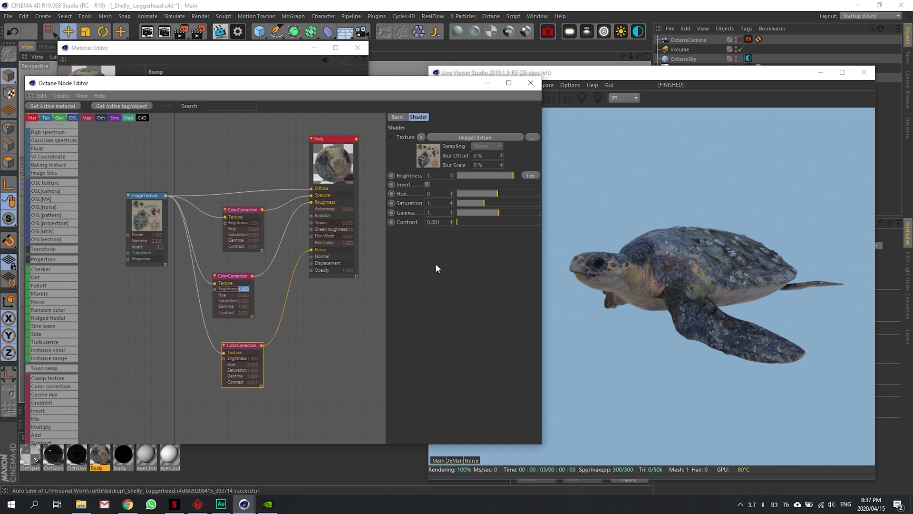
drag(484, 202, 457, 202)
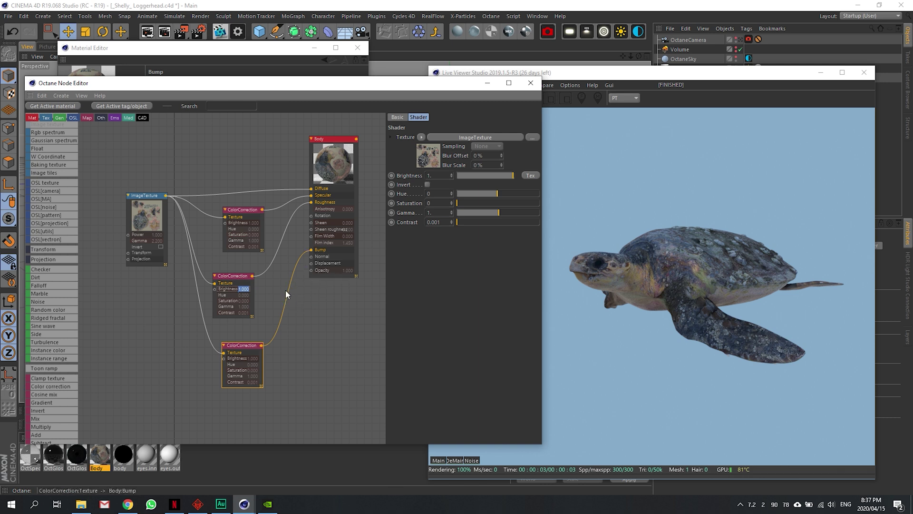
drag(240, 346, 223, 333)
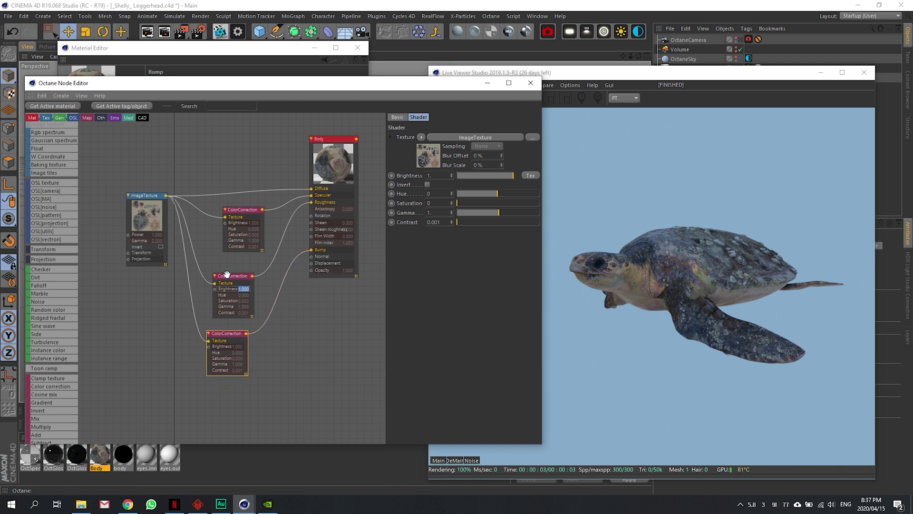
drag(229, 276, 234, 272)
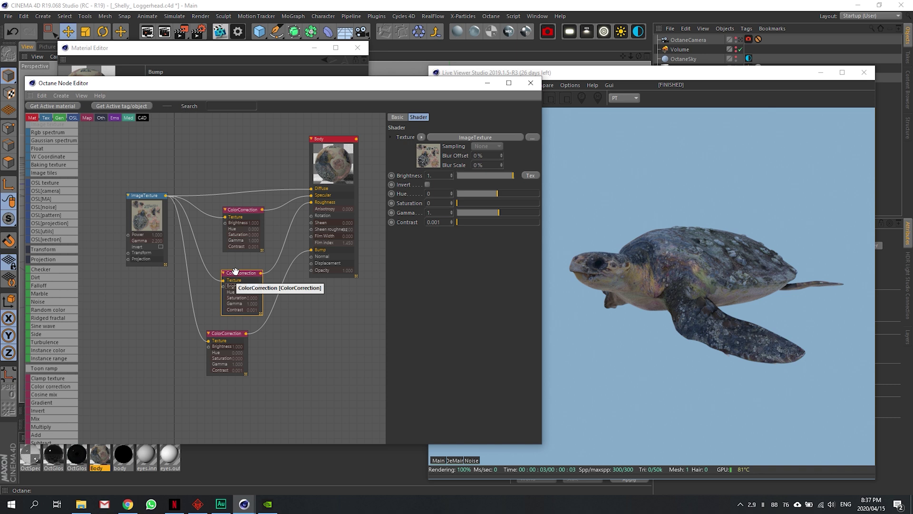
Step: Lower the middle Color correction node's brightness
double_click(252, 285)
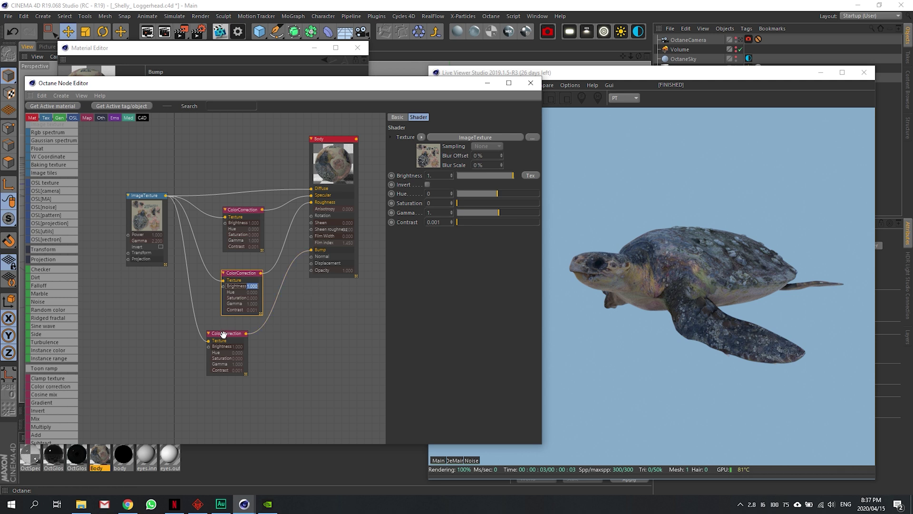
drag(228, 334, 242, 333)
drag(340, 83, 270, 65)
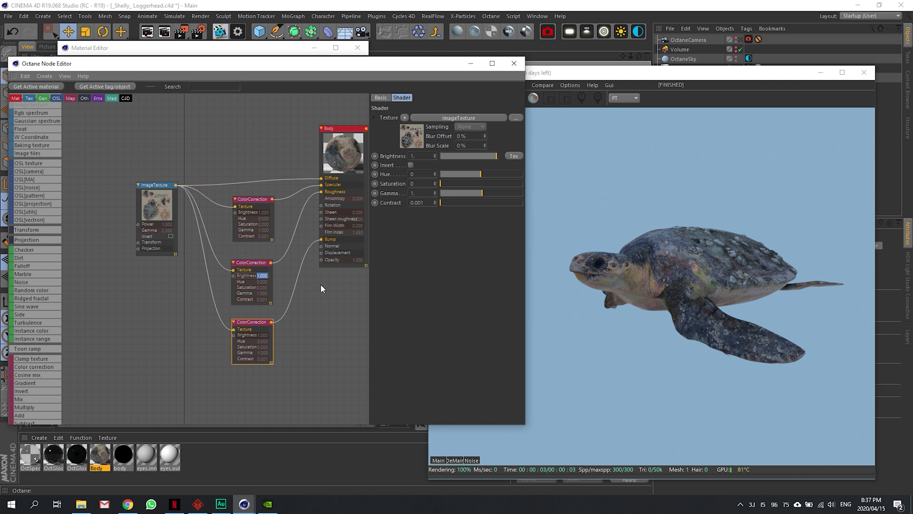
click(259, 264)
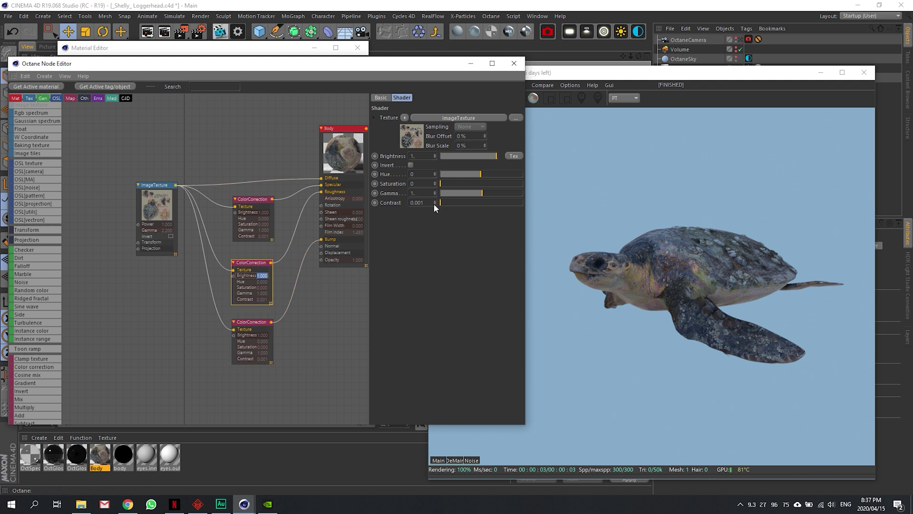
drag(312, 65, 342, 69)
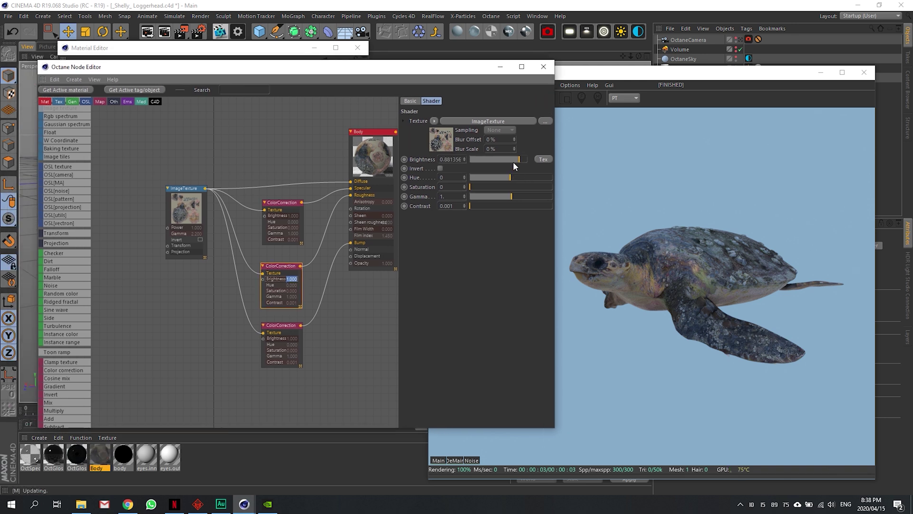
Step: Set the bottom node to brightness 0.144, hue -0.31 and gamma 1.96
drag(524, 159, 463, 159)
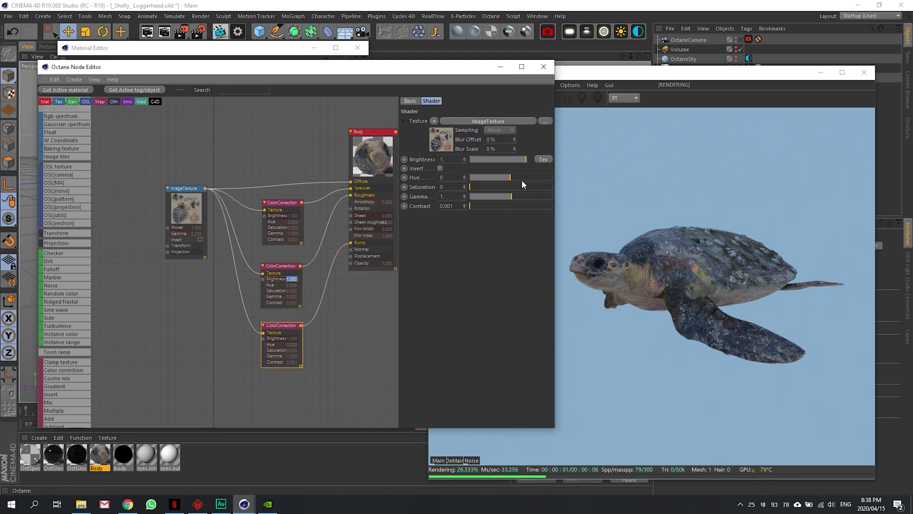
click(476, 159)
click(498, 178)
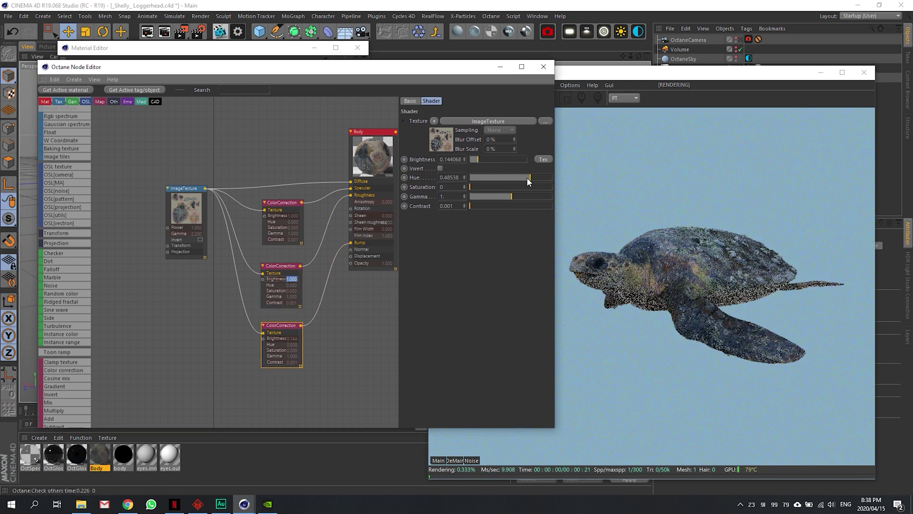
click(511, 196)
drag(458, 67, 705, 66)
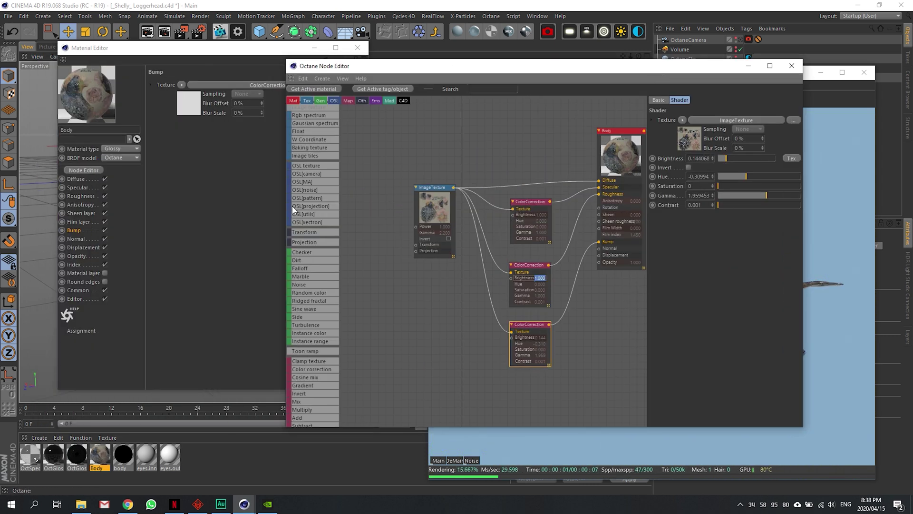
Step: Load eye_iris_normals.png into the Body material's ImageTexture node
click(433, 211)
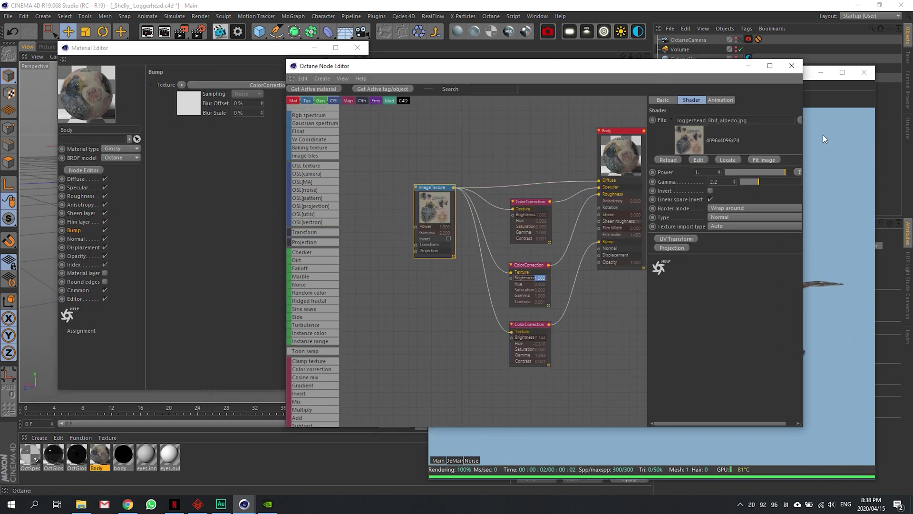
click(803, 121)
click(538, 154)
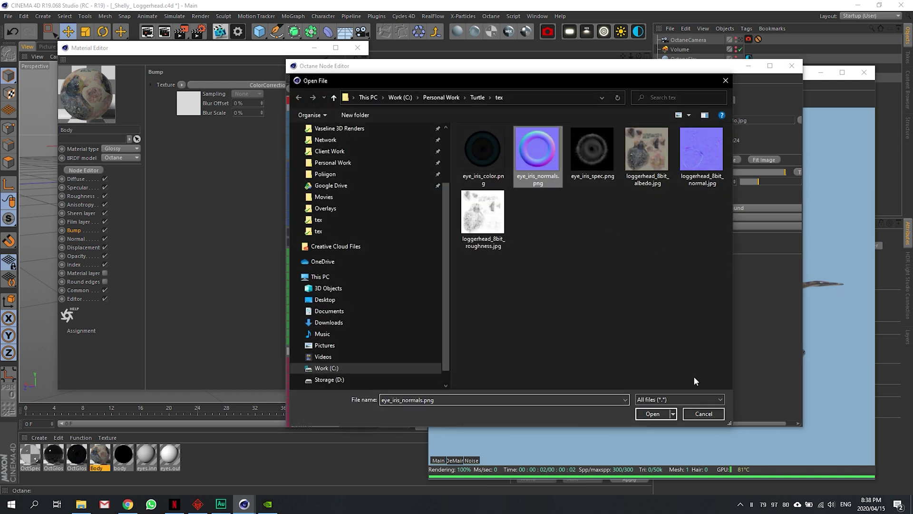
click(650, 411)
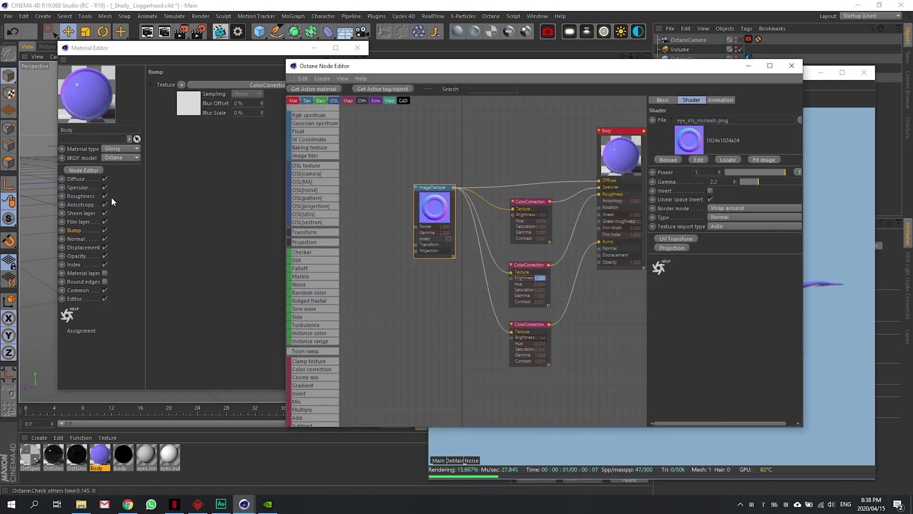
Step: Check the Specular and Diffuse channels, close the material editor, and view the whole graph
click(79, 187)
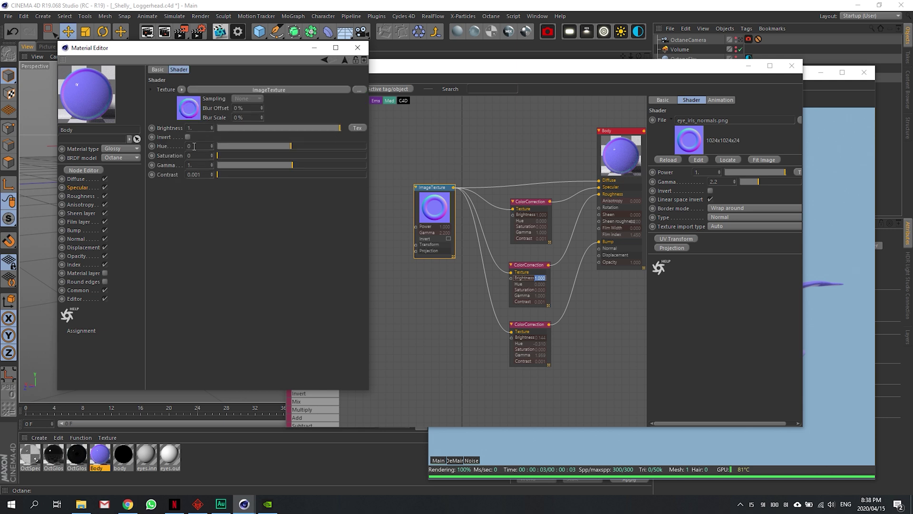
click(77, 180)
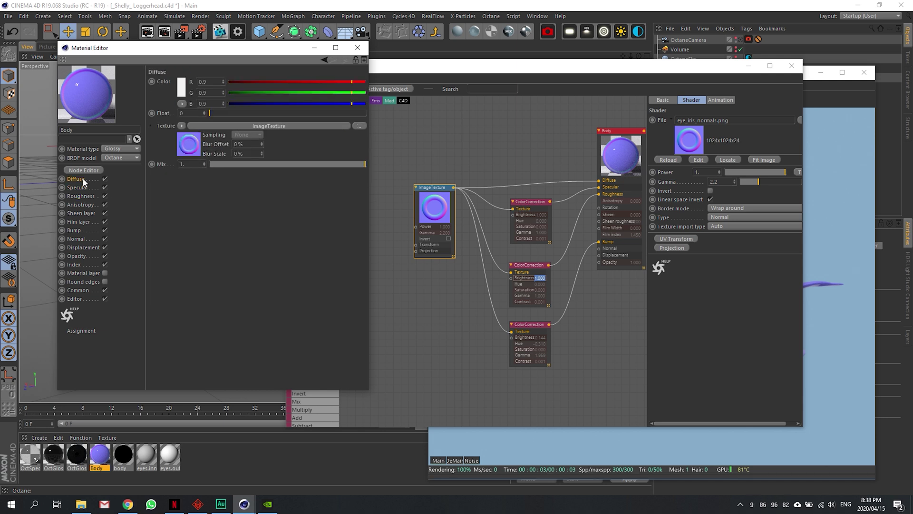
click(357, 47)
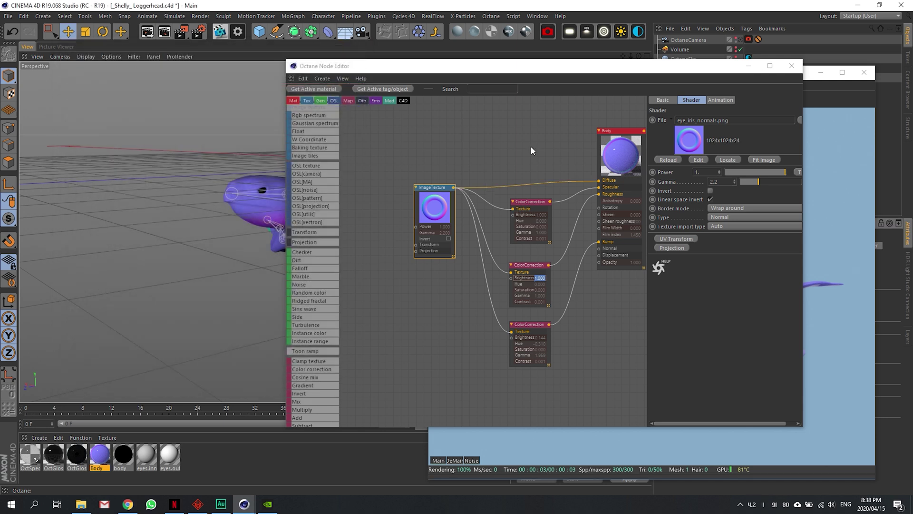
scroll(531, 146, down, 4)
drag(506, 178, 489, 225)
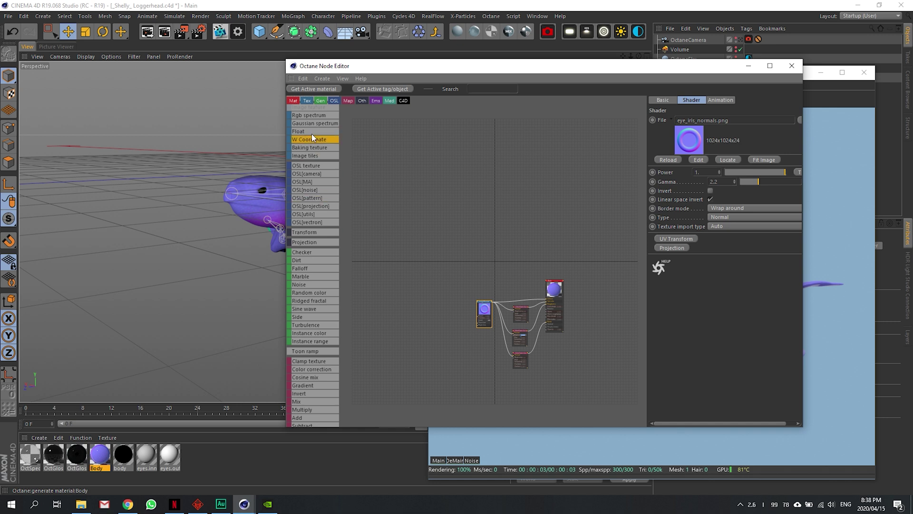
scroll(312, 214, down, 4)
scroll(304, 285, down, 4)
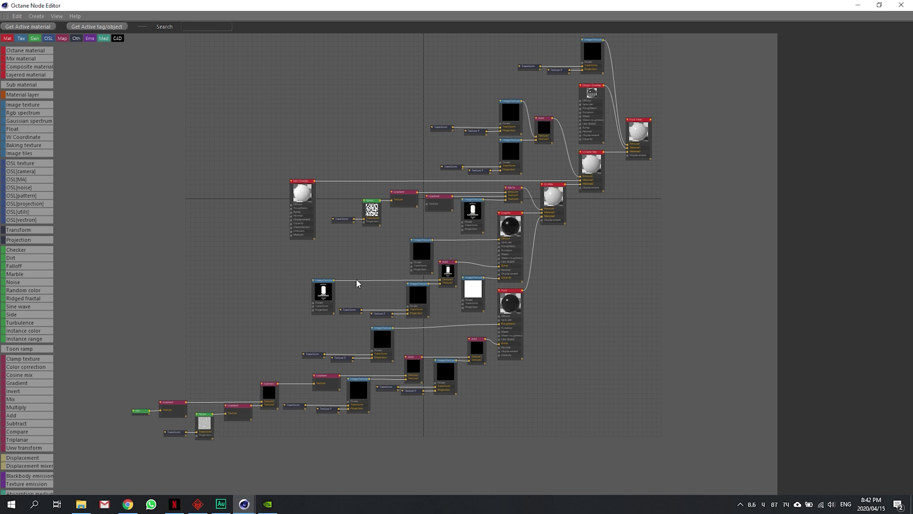
scroll(357, 284, up, 2)
Step: Pan the puck graph across the Noise, Gradient, Graphic and Puck nodes up to Puck Final
drag(314, 285, 355, 193)
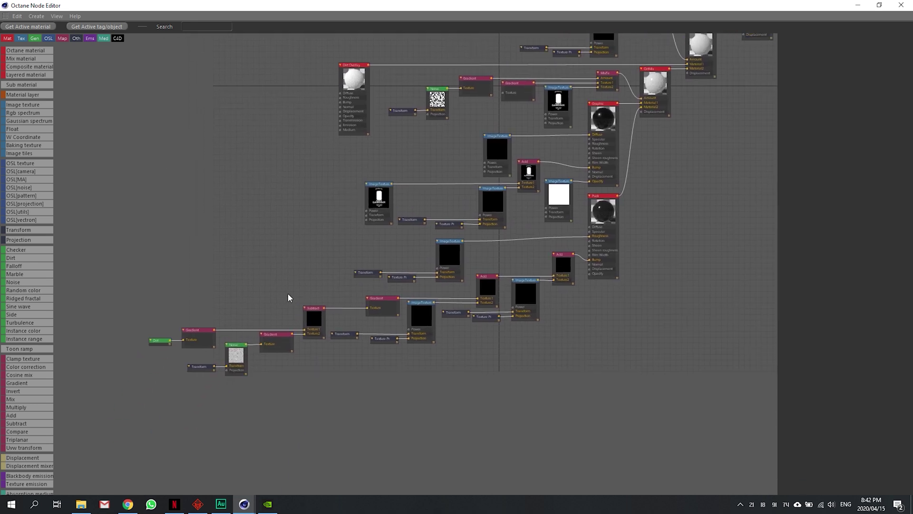
scroll(287, 293, up, 2)
drag(393, 231, 362, 345)
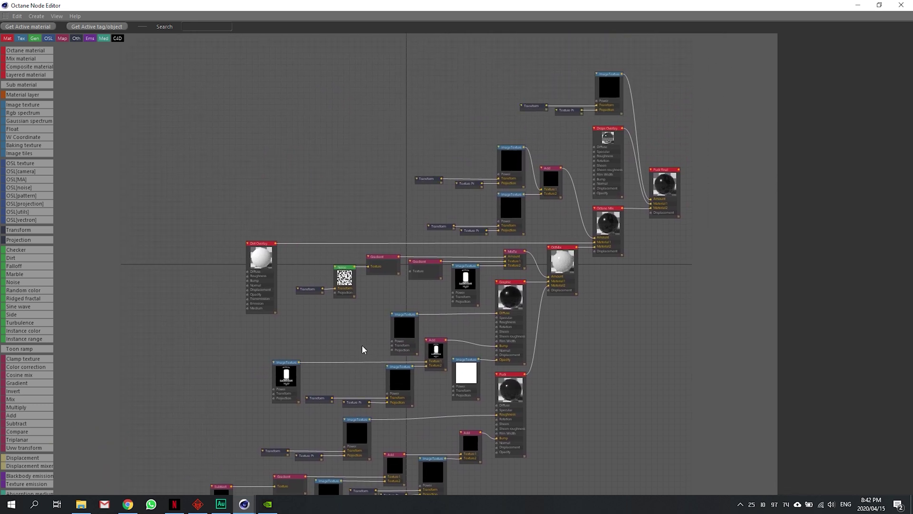
mouse_move(428, 299)
mouse_down()
mouse_move(515, 185)
mouse_move(481, 235)
mouse_up()
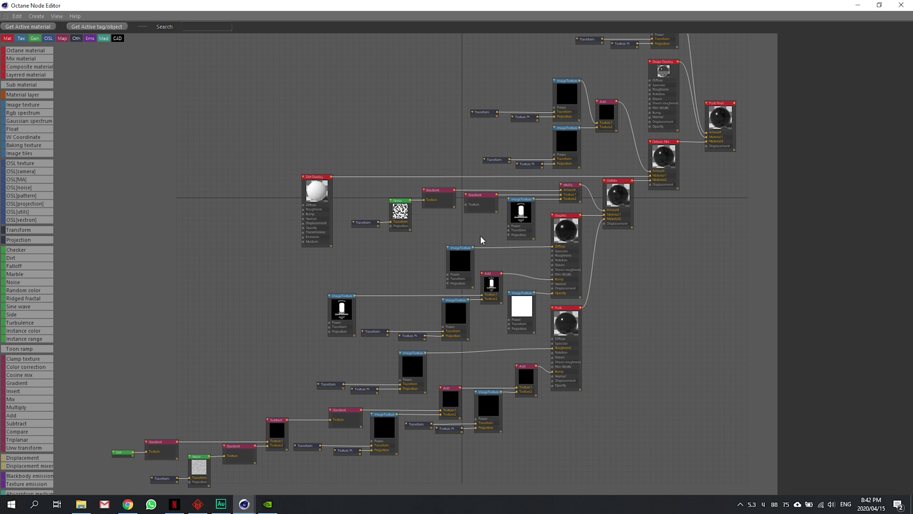
scroll(492, 223, up, 3)
scroll(442, 250, up, 3)
scroll(403, 265, up, 2)
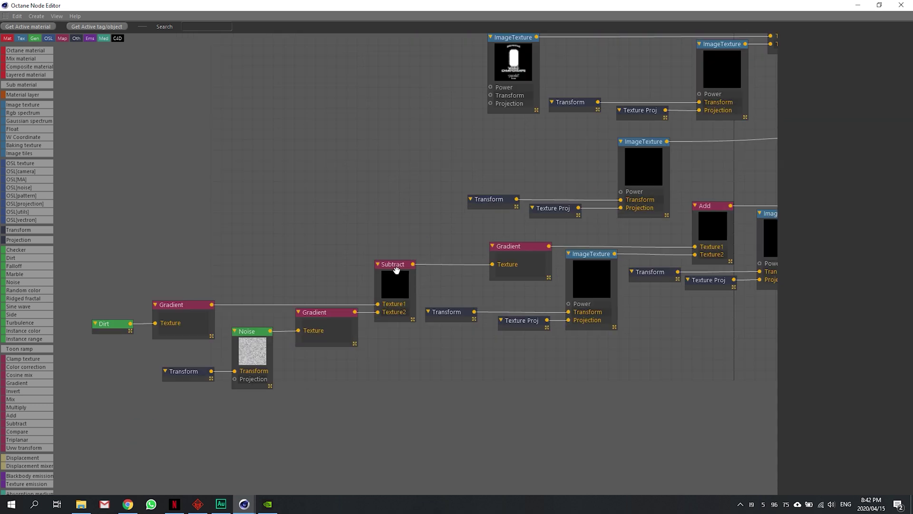
drag(638, 179, 470, 257)
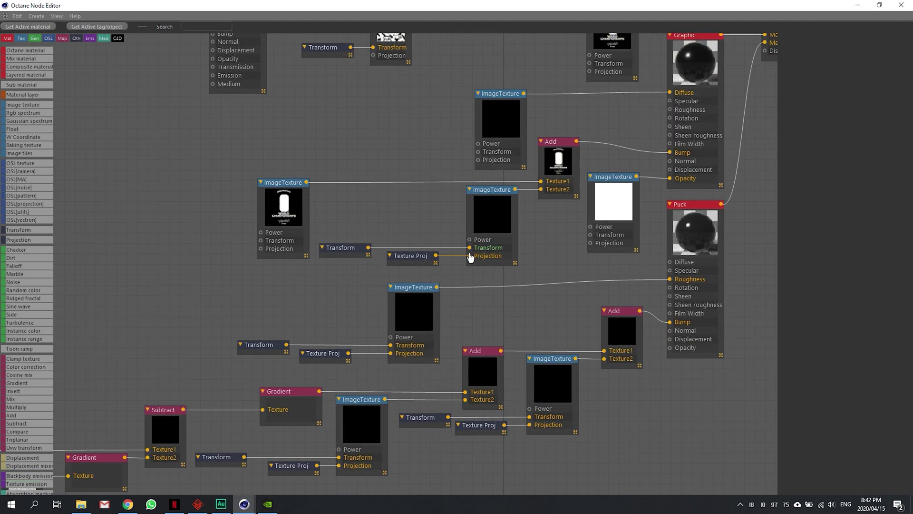
drag(414, 285, 528, 204)
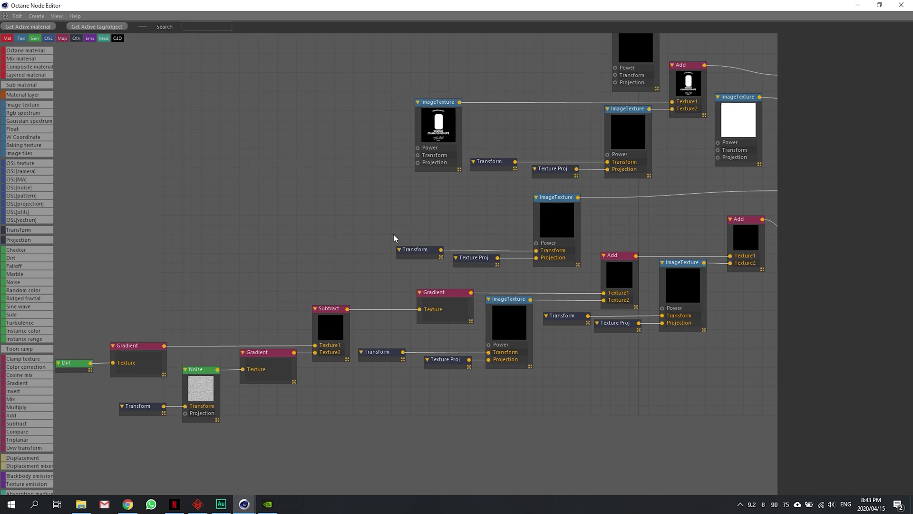
mouse_move(507, 207)
mouse_down()
mouse_move(325, 341)
mouse_move(54, 322)
mouse_up()
scroll(54, 322, down, 3)
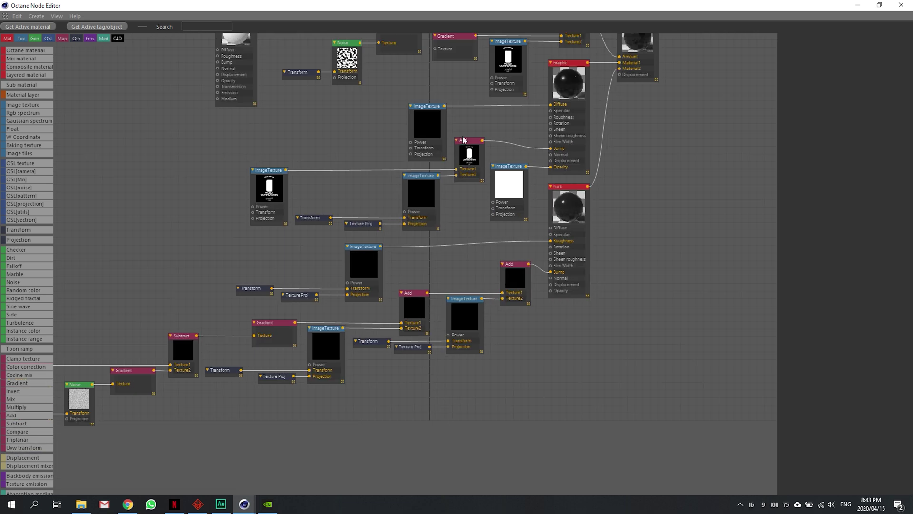
mouse_move(428, 143)
mouse_down()
mouse_move(400, 186)
mouse_move(440, 211)
mouse_up()
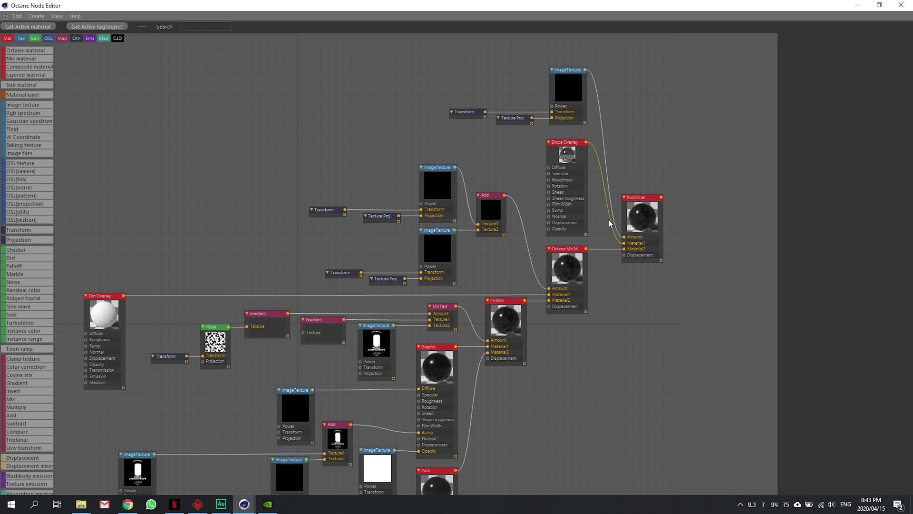
Step: Inspect the Puck Final, Octane Mix and Drops Overlay material nodes
click(641, 213)
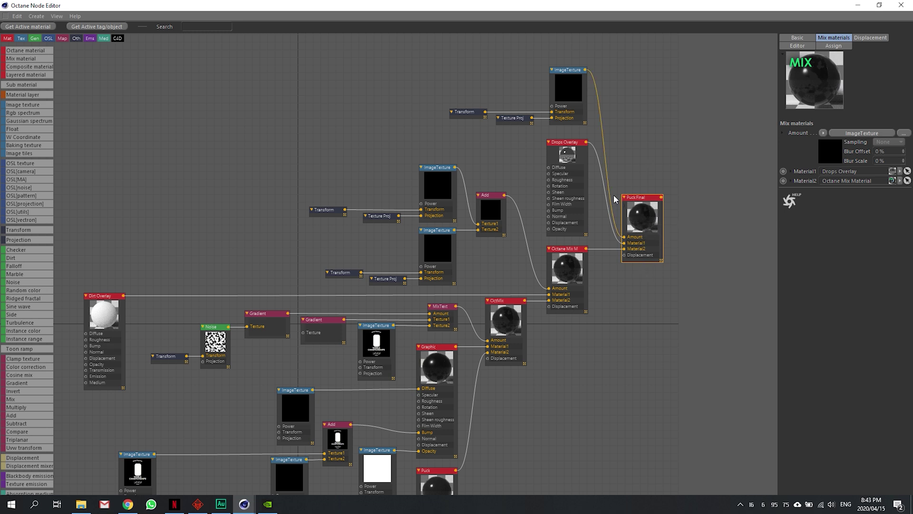
middle_drag(614, 199, 578, 223)
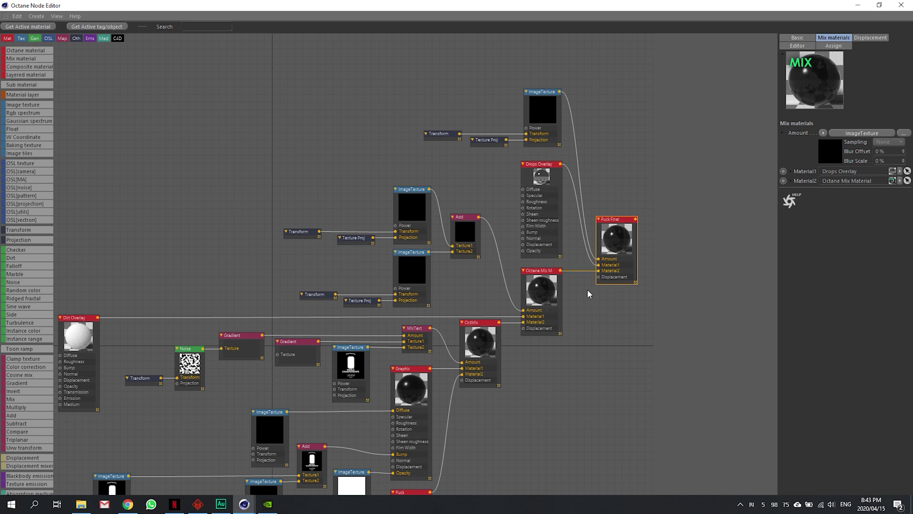
click(550, 287)
click(551, 166)
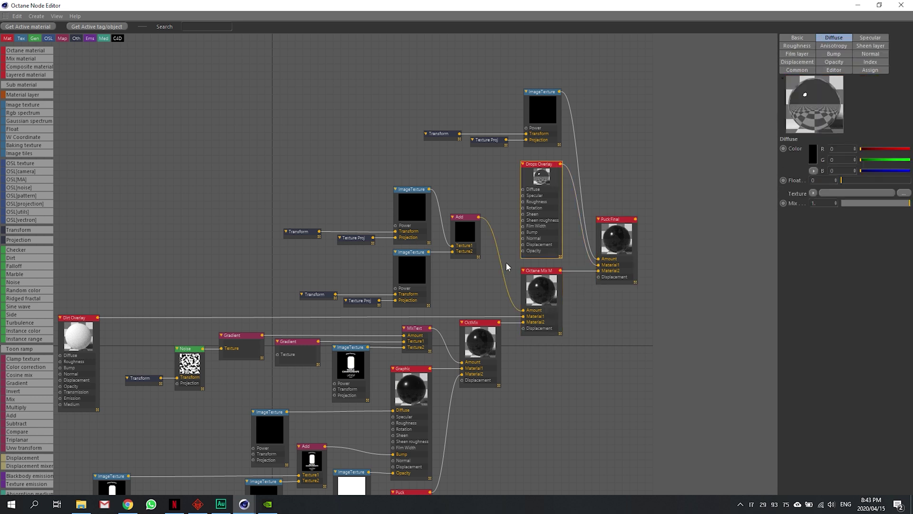
scroll(506, 262, down, 3)
scroll(574, 176, down, 2)
drag(518, 204, 617, 126)
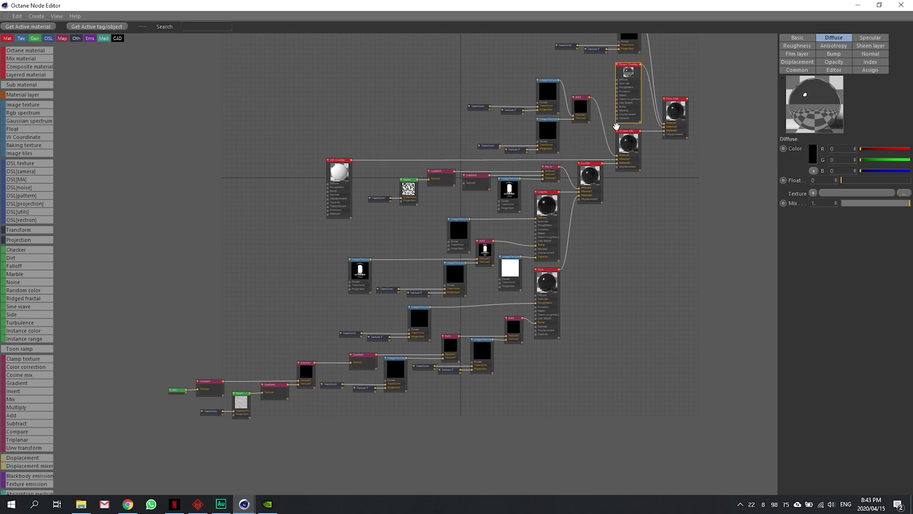
scroll(207, 428, up, 2)
scroll(200, 436, up, 3)
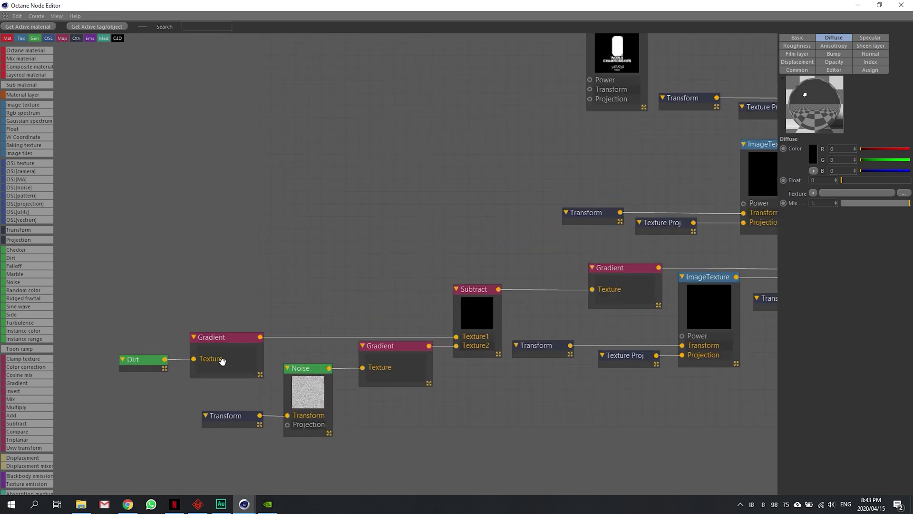
scroll(228, 361, up, 2)
Step: Inspect the Gradient nodes fed by the Dirt node
drag(131, 369, 139, 370)
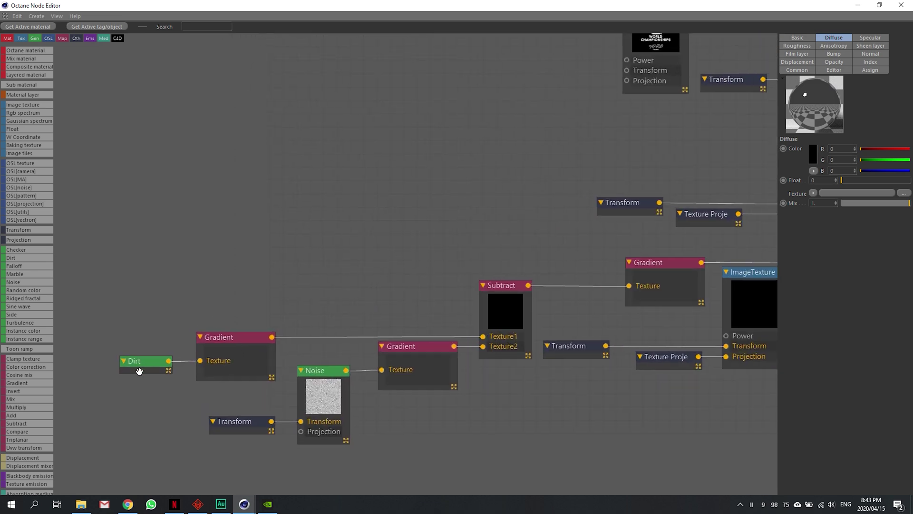
click(245, 340)
drag(353, 268, 285, 287)
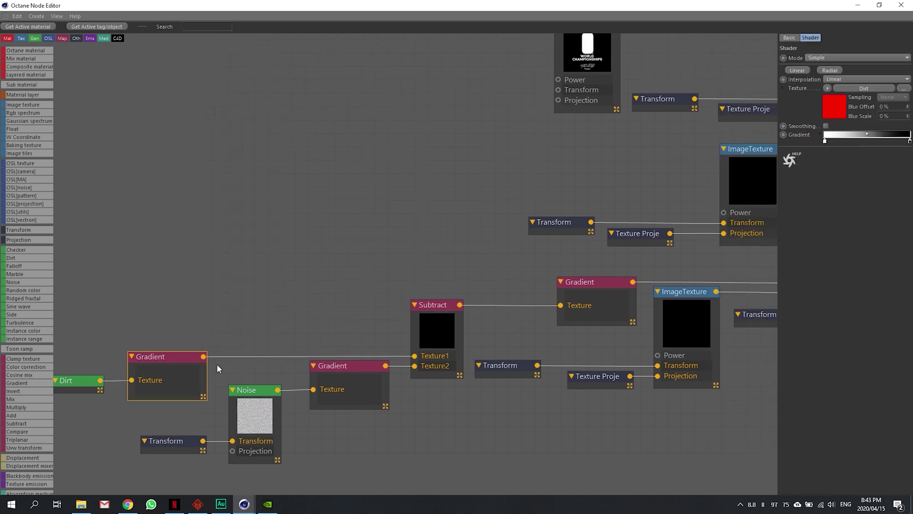
mouse_move(282, 350)
mouse_down()
mouse_move(343, 358)
mouse_move(155, 319)
mouse_move(316, 283)
mouse_move(242, 324)
mouse_up()
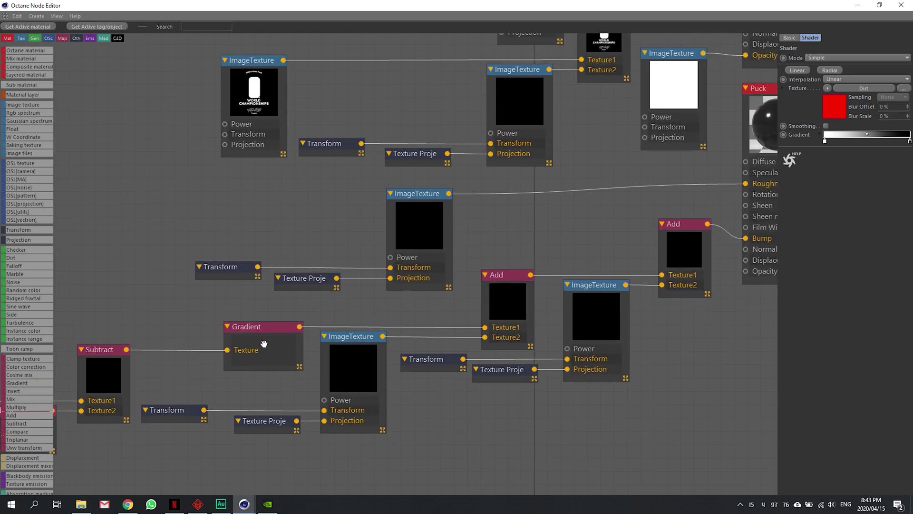
click(271, 346)
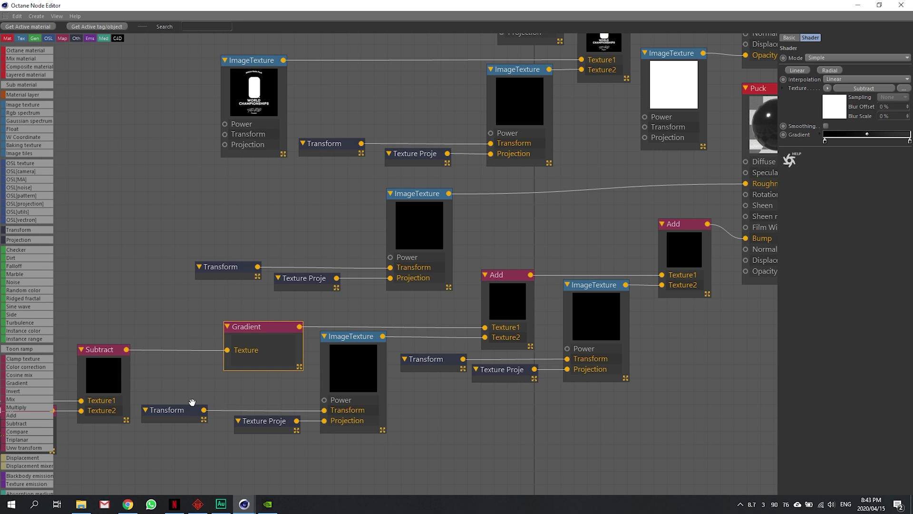
Step: Pan the graph once more and restore the node editor as a floating window
drag(502, 307, 446, 319)
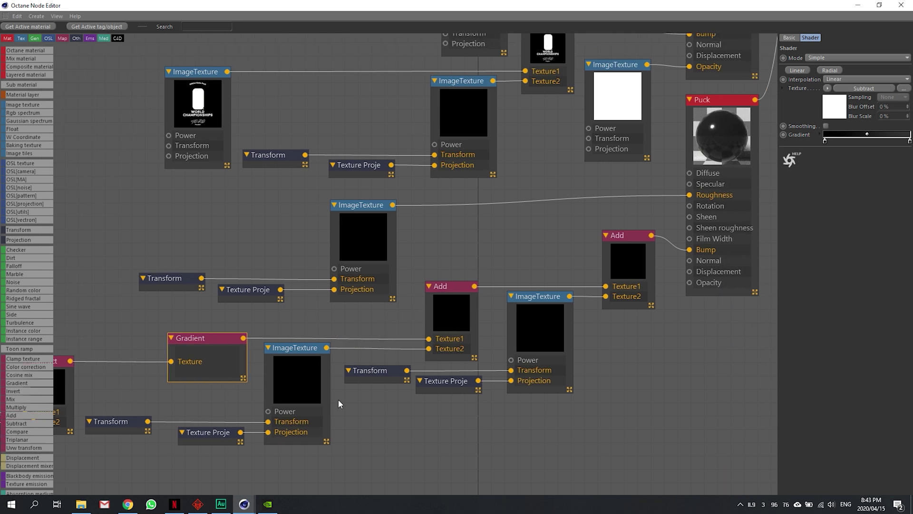
scroll(383, 362, down, 3)
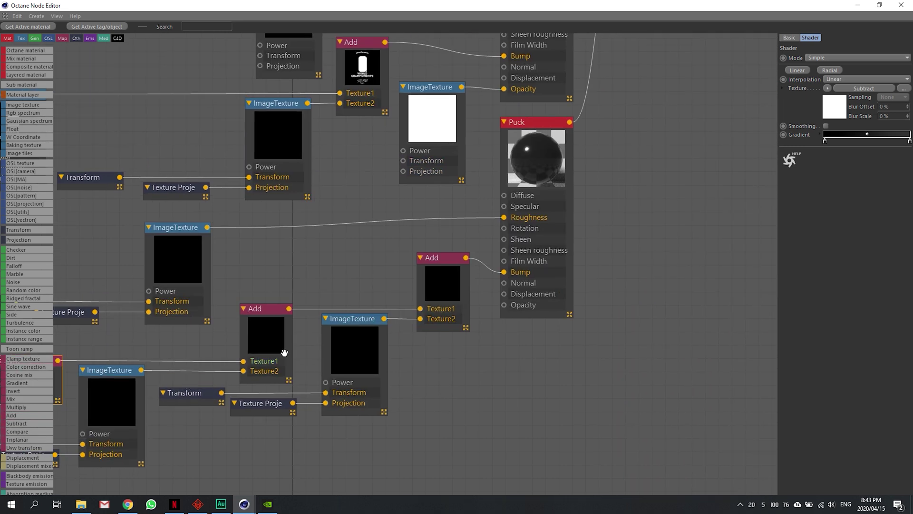
scroll(383, 361, down, 2)
scroll(314, 388, up, 4)
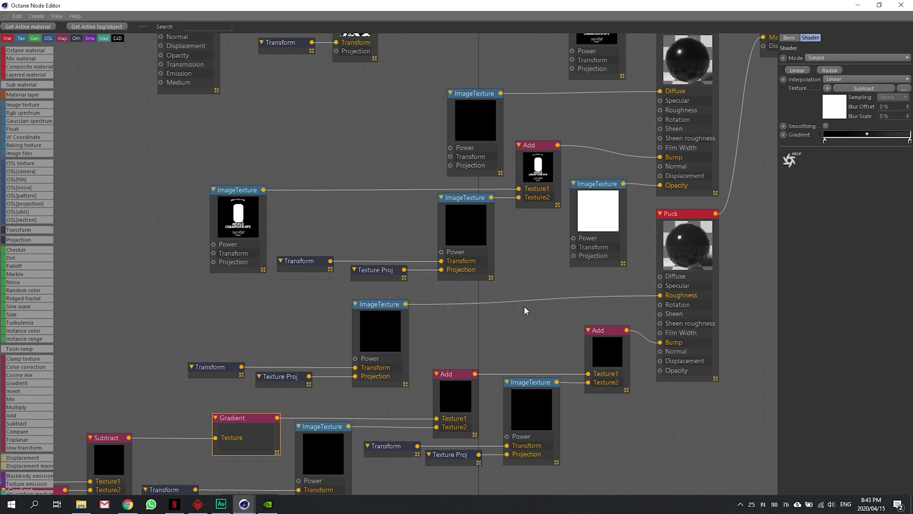
scroll(528, 307, down, 3)
scroll(464, 385, up, 2)
drag(379, 359, 380, 383)
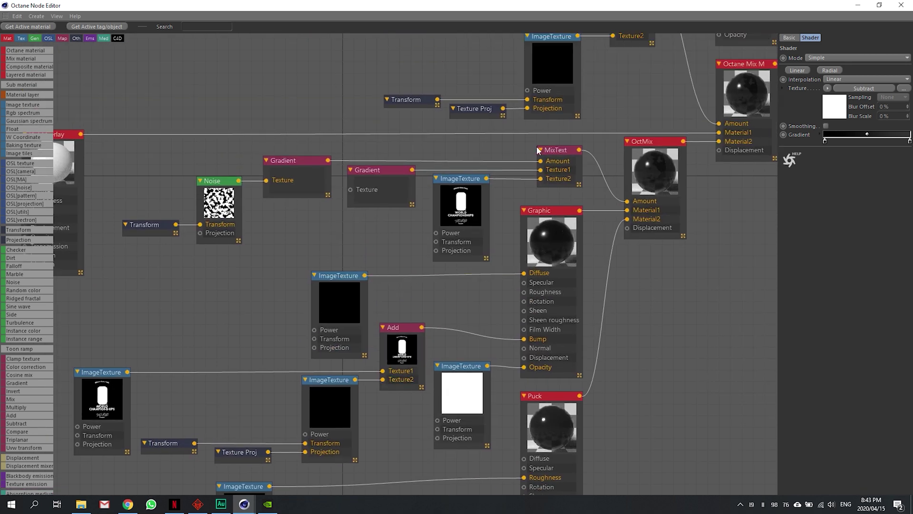
double_click(549, 10)
scroll(541, 193, down, 4)
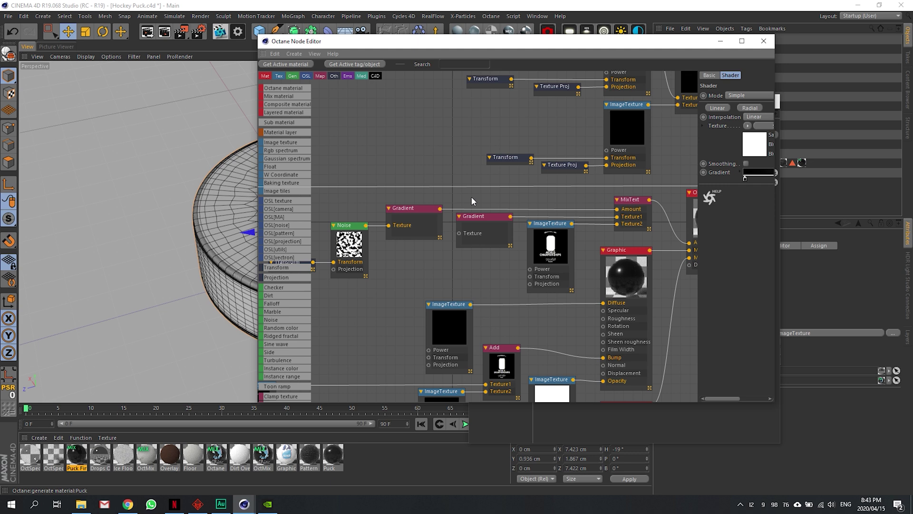
scroll(474, 194, up, 1)
Step: Pan across the zoomed-out node network, then bring up the Hockey Puck folder in File Explorer
drag(541, 187, 421, 252)
scroll(421, 252, up, 2)
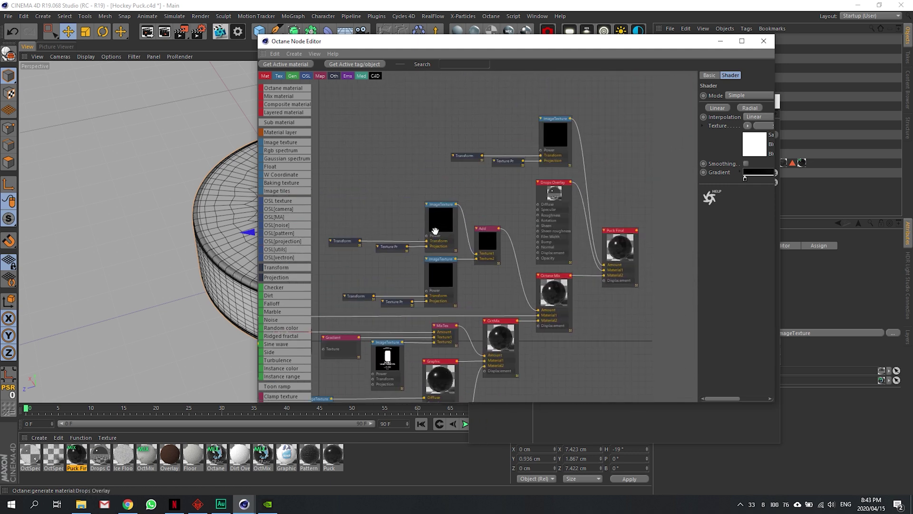
mouse_move(376, 322)
mouse_down()
mouse_move(564, 170)
mouse_move(563, 243)
mouse_up()
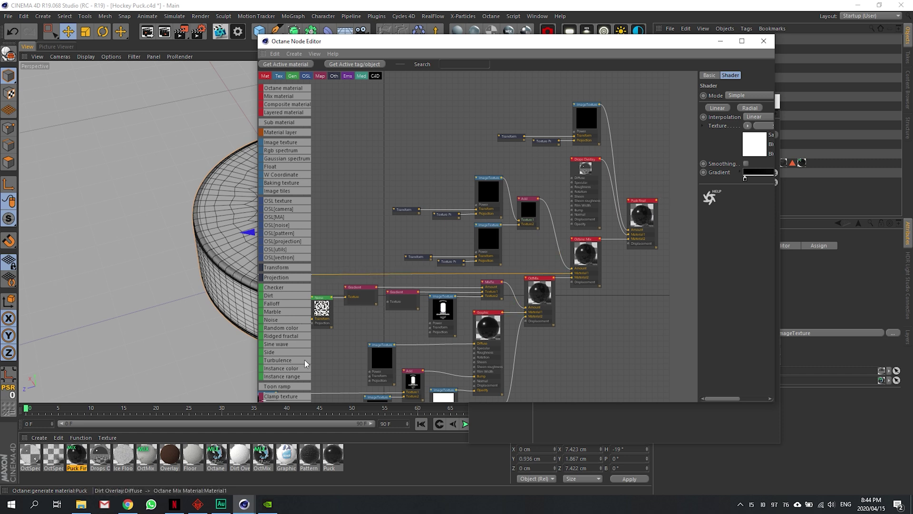
click(81, 504)
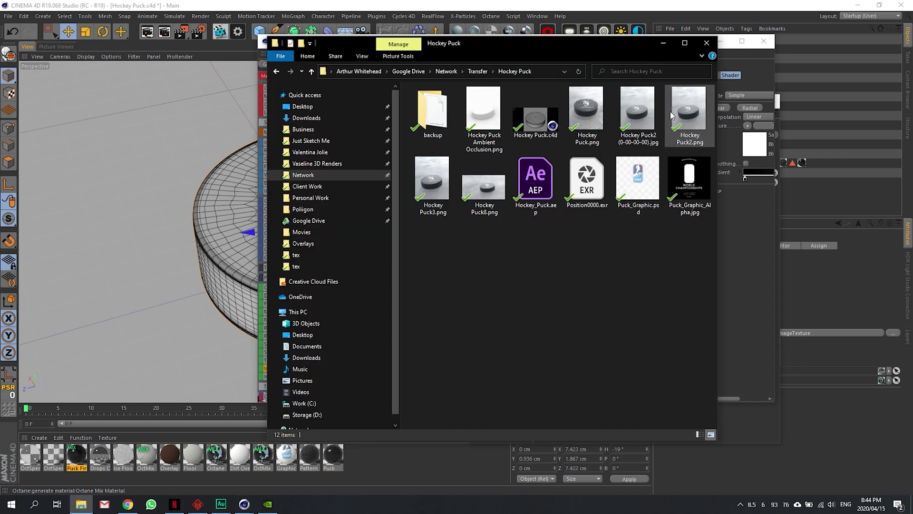
Step: Open Hockey Puck.png in Photos, enlarge the viewer, and zoom into the puck
double_click(689, 114)
key(Left)
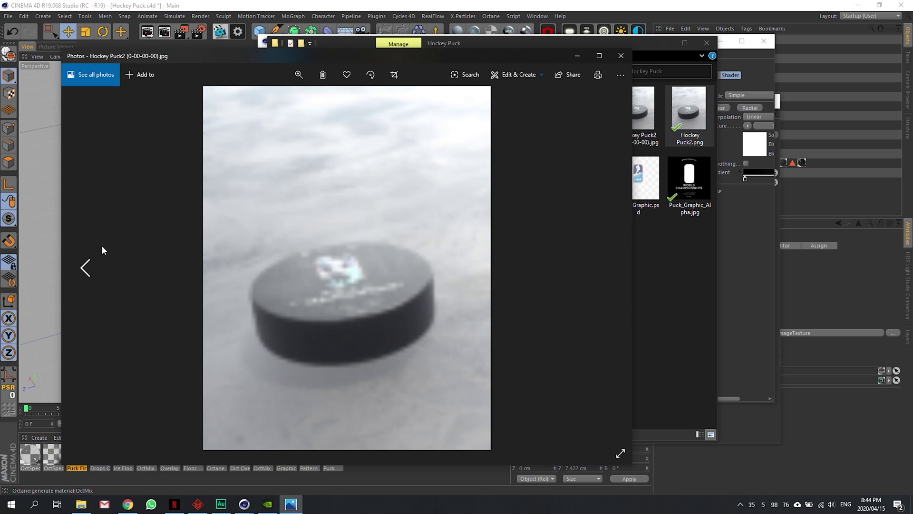
key(Left)
key(Left)
key(Left)
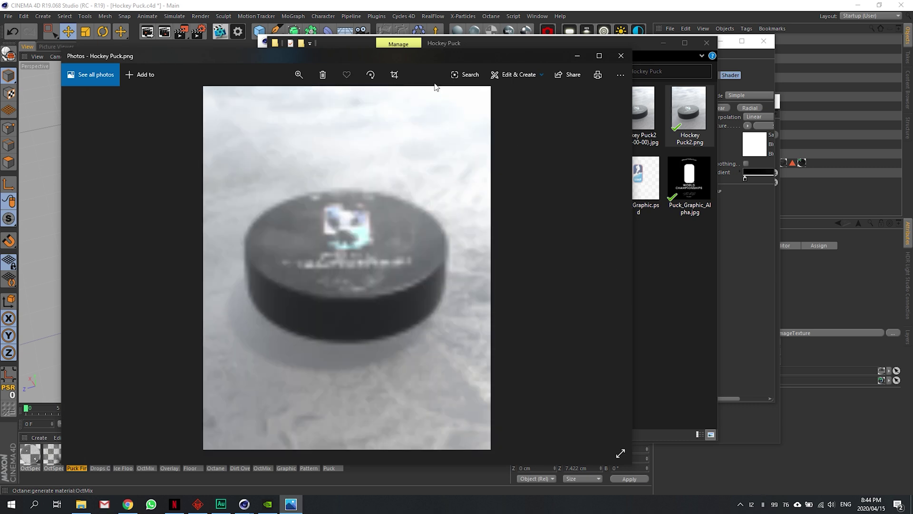
drag(440, 52, 672, 63)
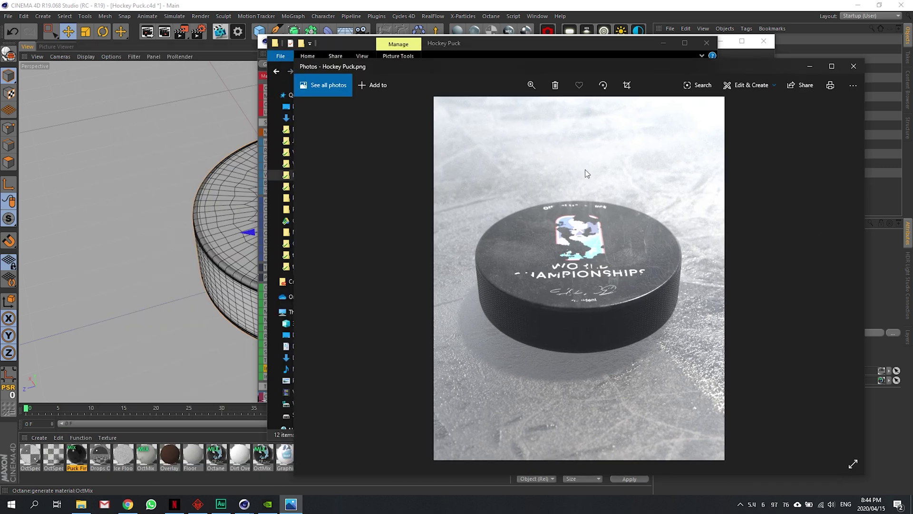
click(531, 85)
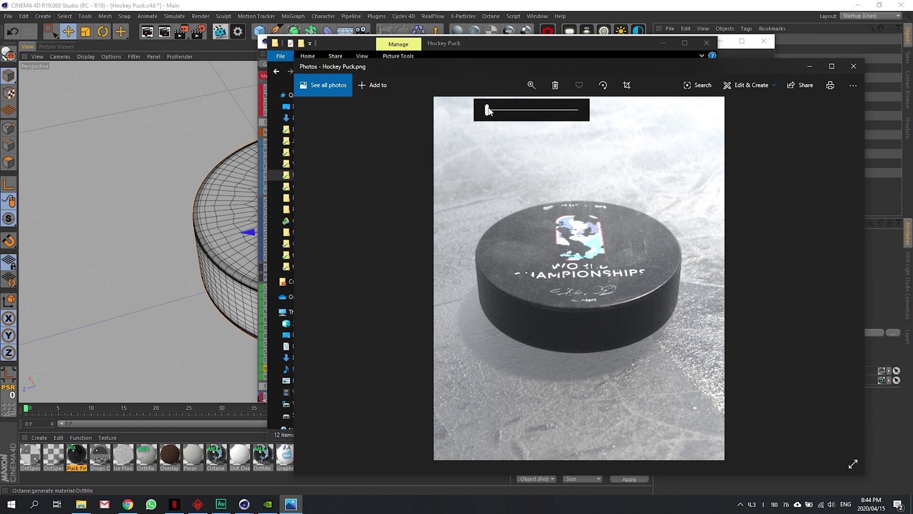
drag(488, 108, 495, 109)
drag(566, 157, 618, 209)
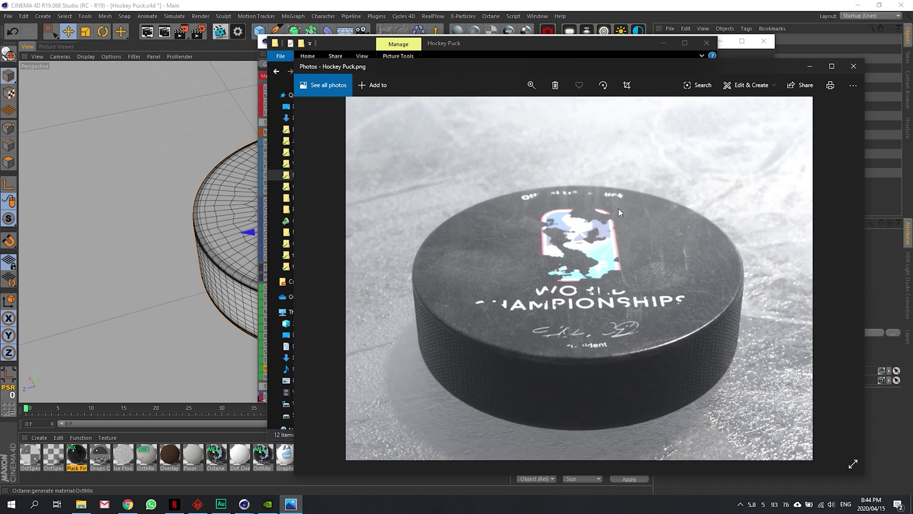
scroll(619, 208, up, 2)
Step: Place the folder window on the left and the photo viewer on the right
click(341, 51)
drag(341, 51, 226, 72)
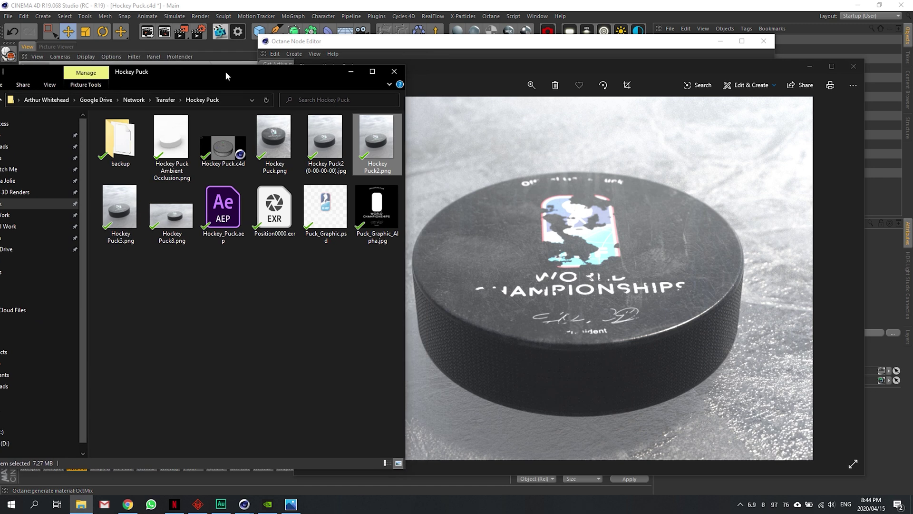
drag(579, 65, 621, 62)
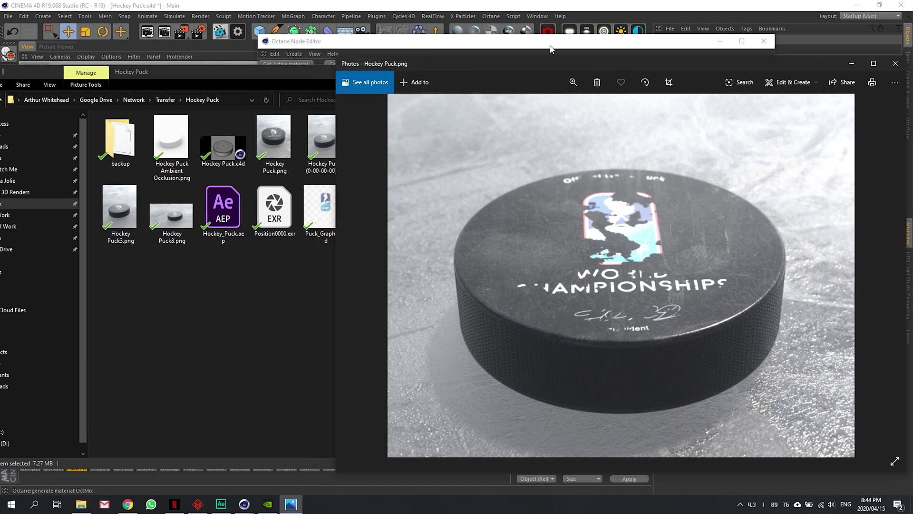
click(295, 84)
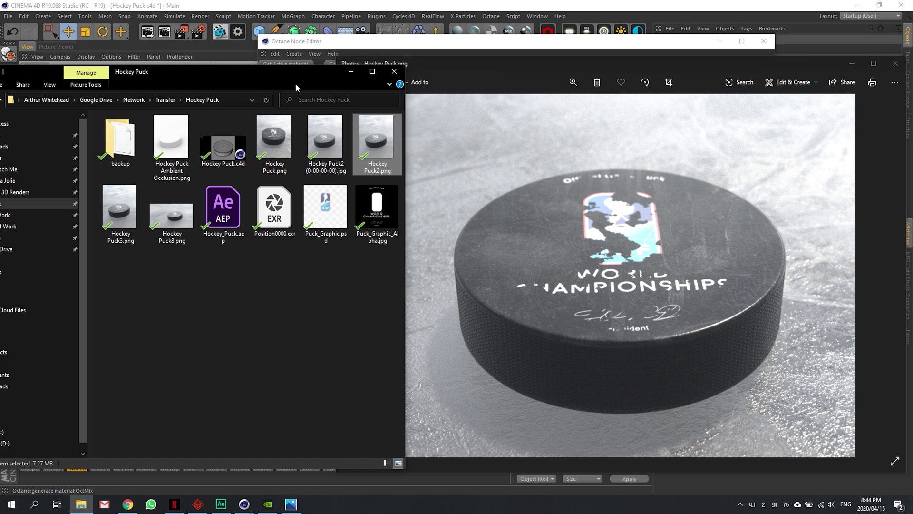
Step: Select Puck_Graphic.psd and show the folder's files as Extra large icons
click(328, 215)
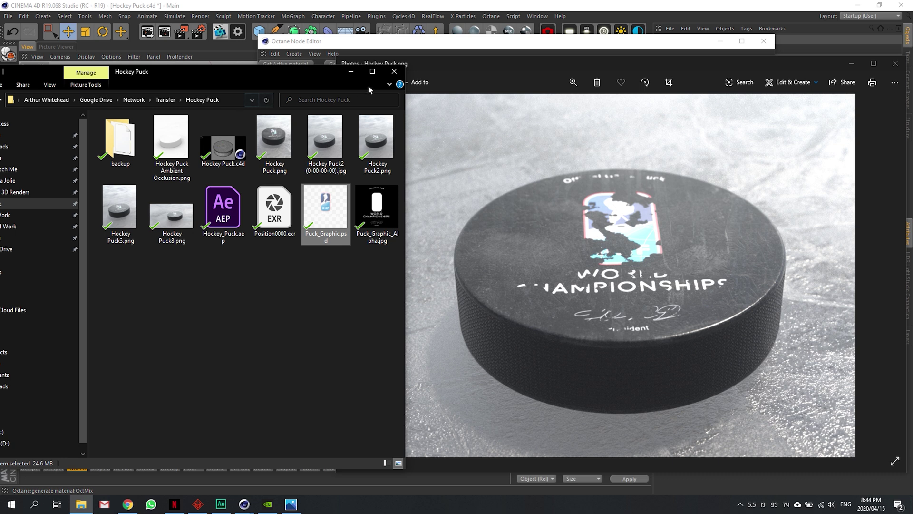
click(389, 84)
click(388, 86)
right_click(334, 272)
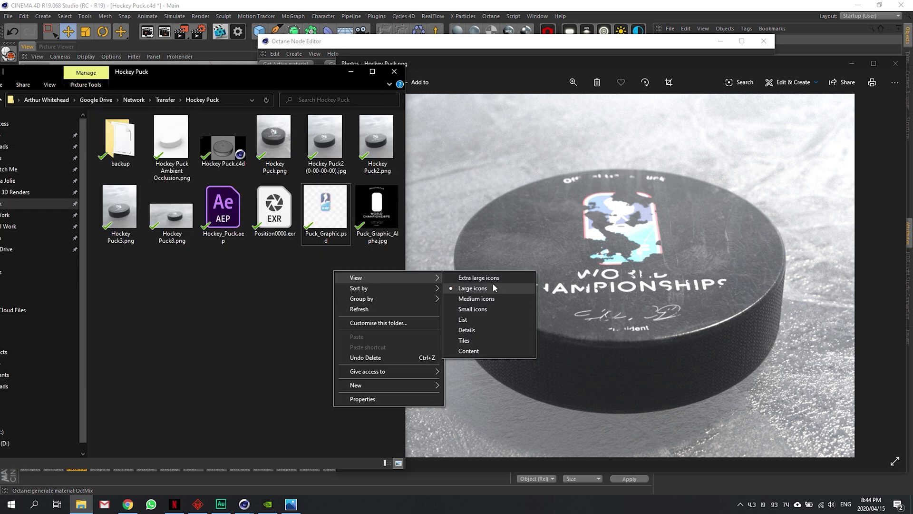
click(478, 277)
mouse_move(400, 164)
mouse_down()
mouse_move(392, 359)
mouse_move(403, 451)
mouse_up()
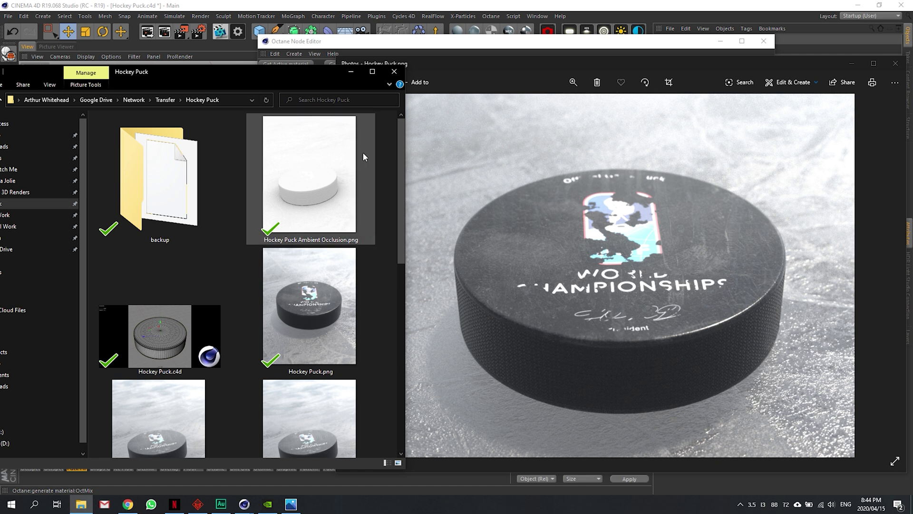
scroll(373, 229, down, 8)
Step: Pan the puck node graph and compare it with the Hockey Puck.png render
key(alt+Tab)
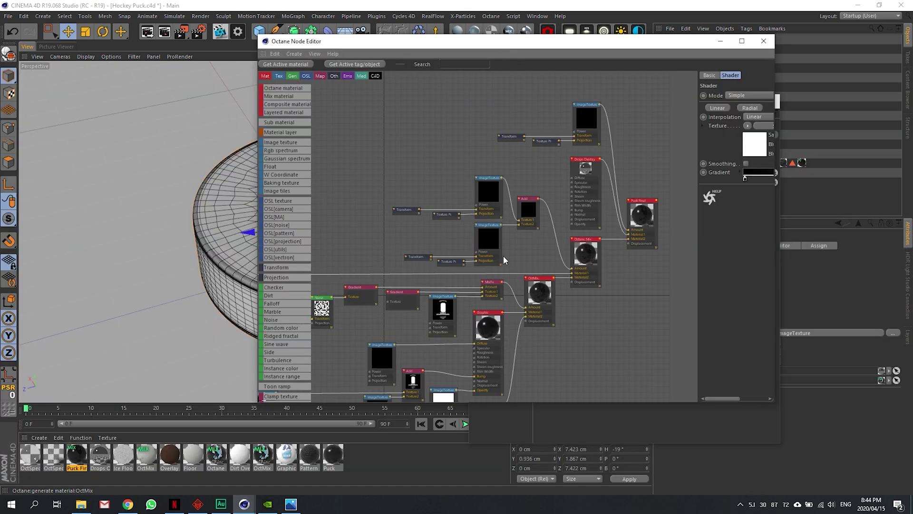
middle_drag(499, 271, 460, 252)
scroll(459, 252, down, 2)
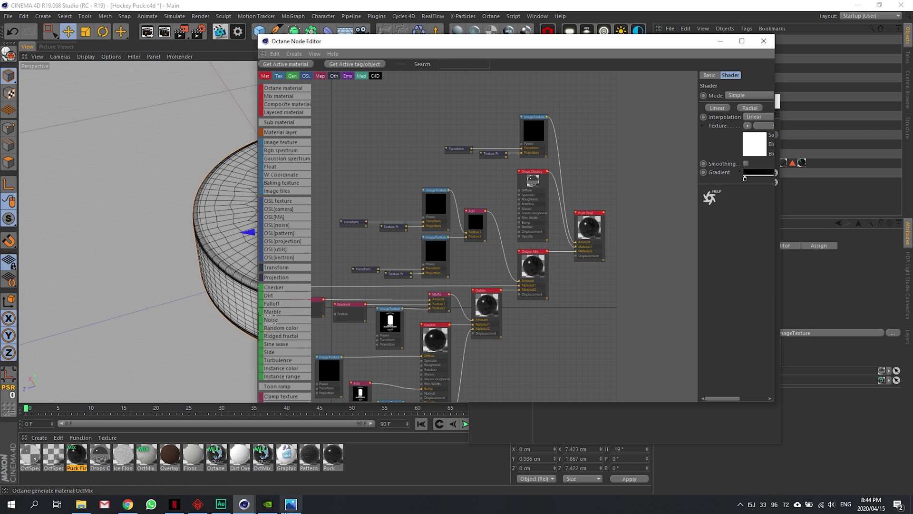
click(290, 504)
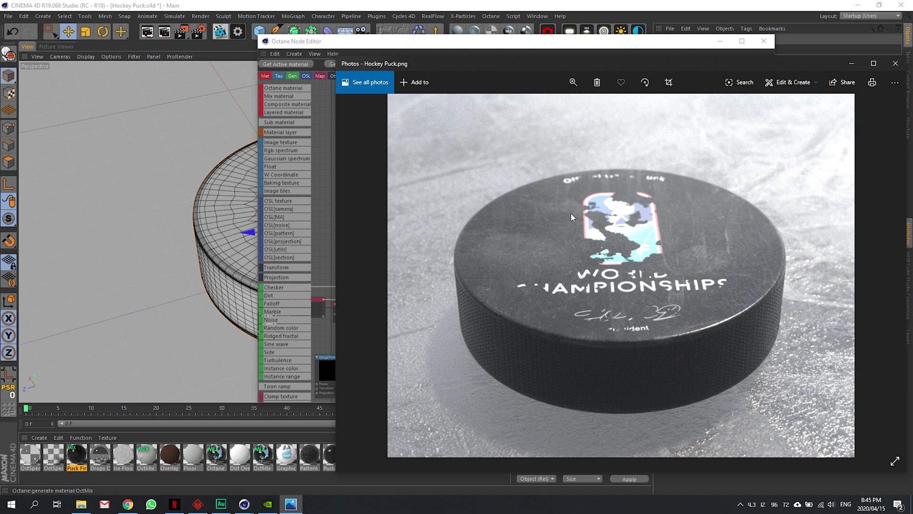
click(520, 48)
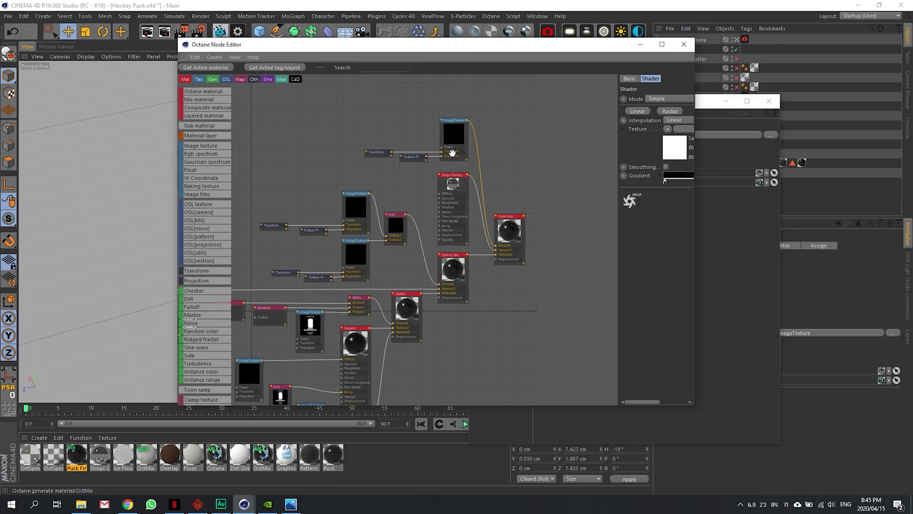
scroll(428, 214, up, 3)
Step: Pan the graph further, shift the node editor window left, and recheck the render
middle_drag(470, 168, 354, 242)
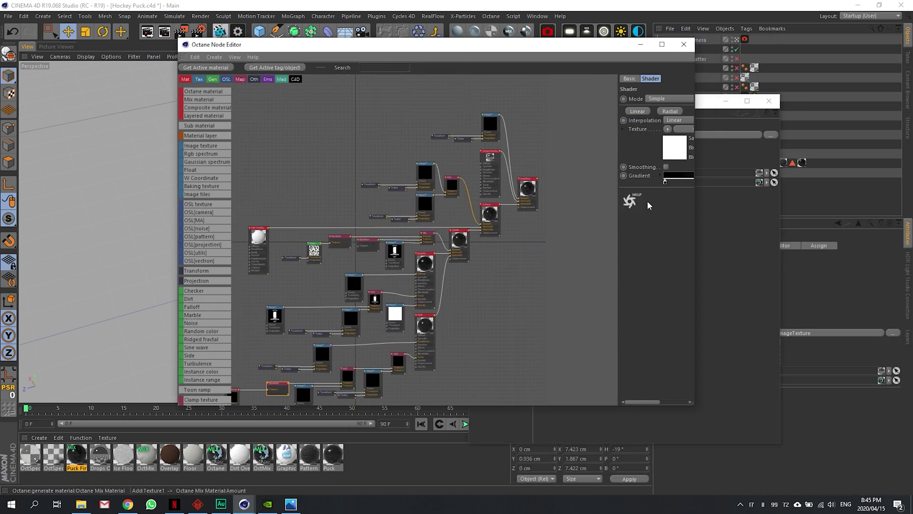
key(alt+Tab)
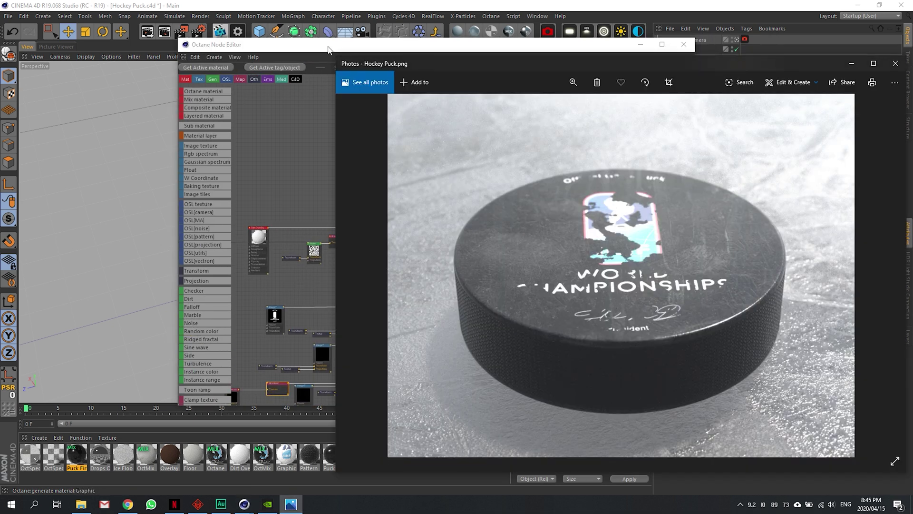
key(alt+Tab)
drag(400, 45, 289, 53)
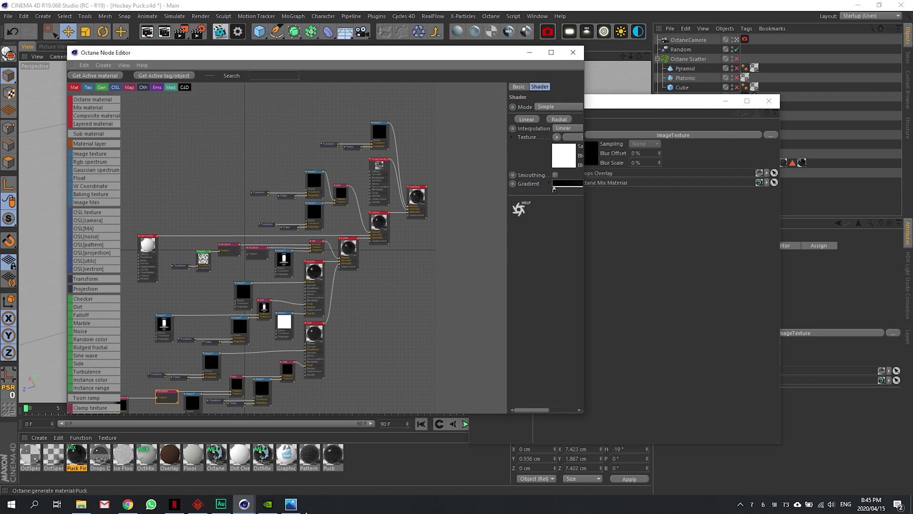
click(290, 504)
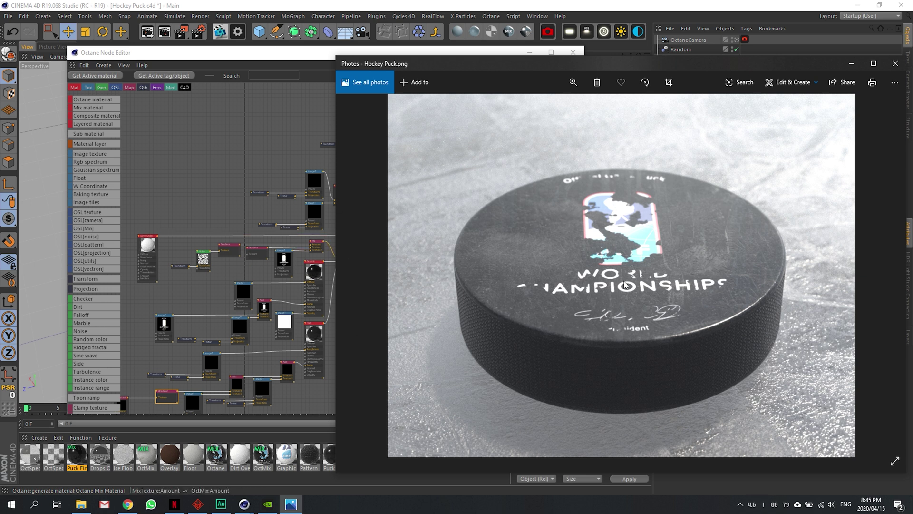
click(309, 68)
Step: Centre the node editor, then close it and the floating material editor
drag(285, 53, 717, 103)
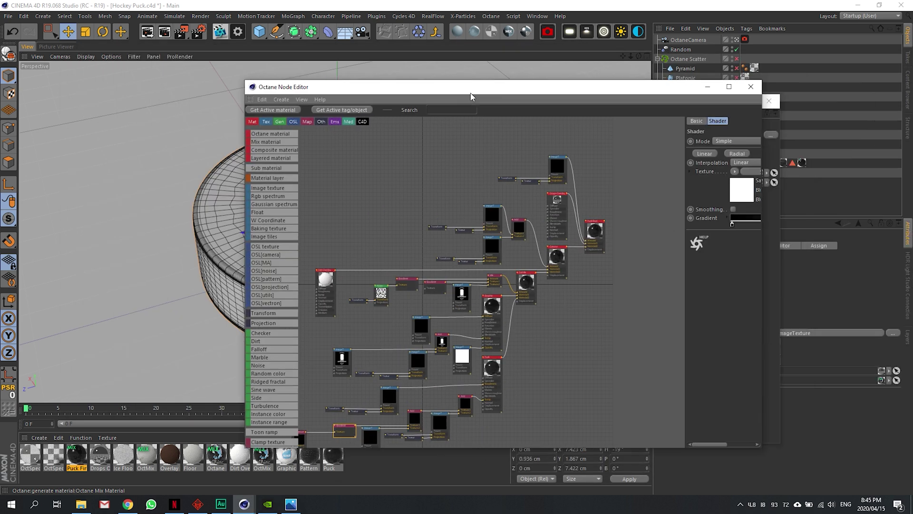
click(717, 89)
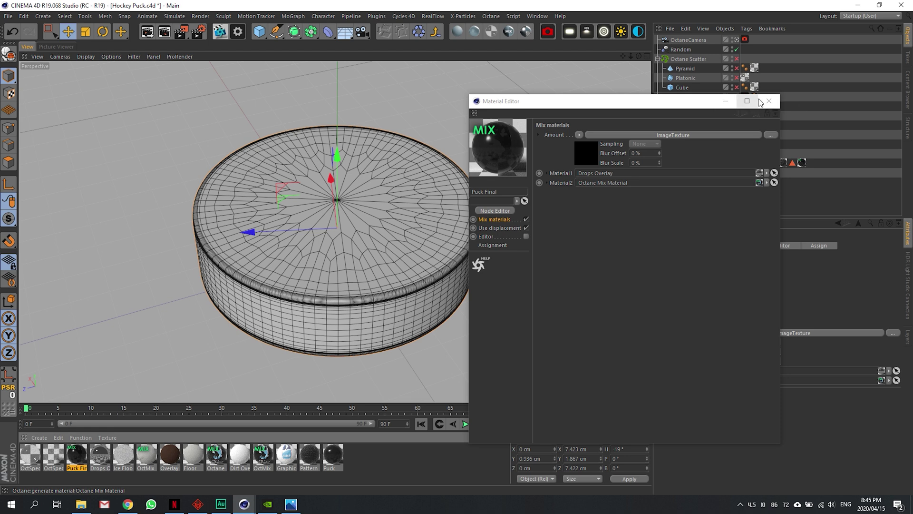
click(768, 101)
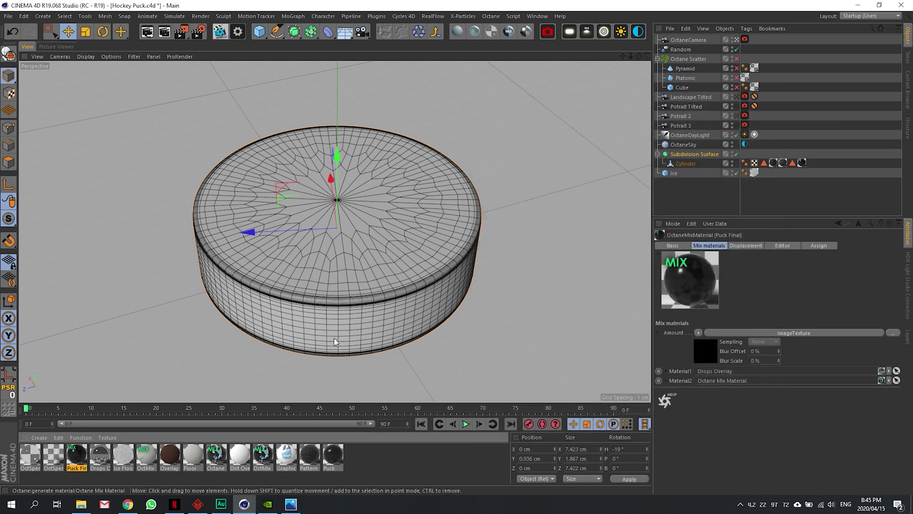
Step: Step through the puck renders in Photos to the portrait one
click(290, 503)
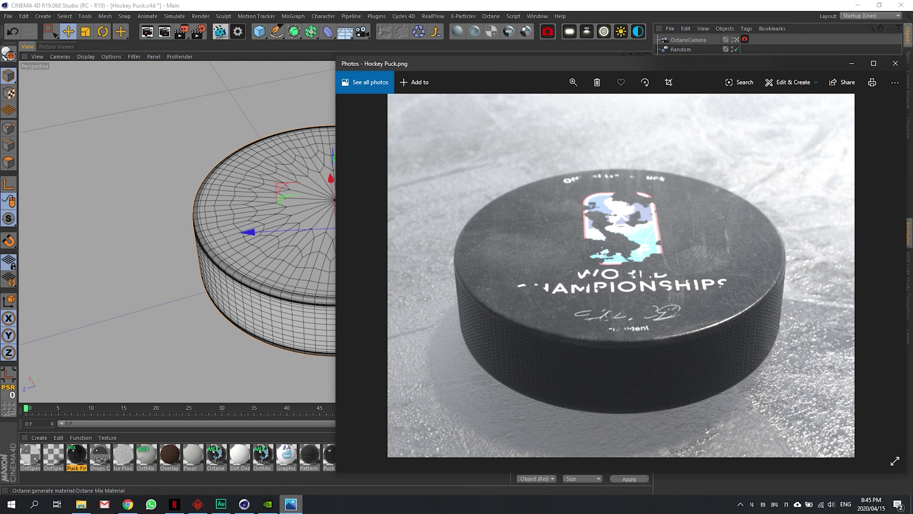
click(291, 503)
click(291, 503)
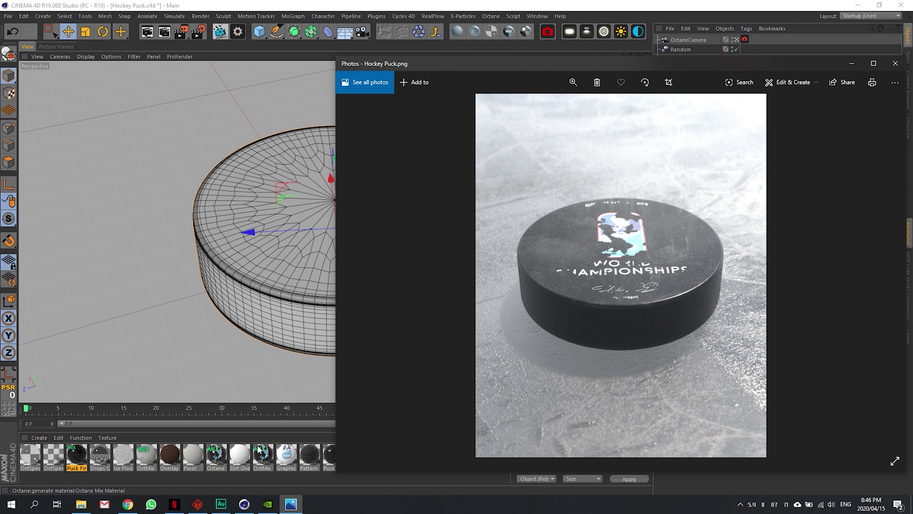
Step: Open OctMix and browse the Floor layer's anisotropy, specular texture and displacement settings
click(145, 457)
double_click(146, 456)
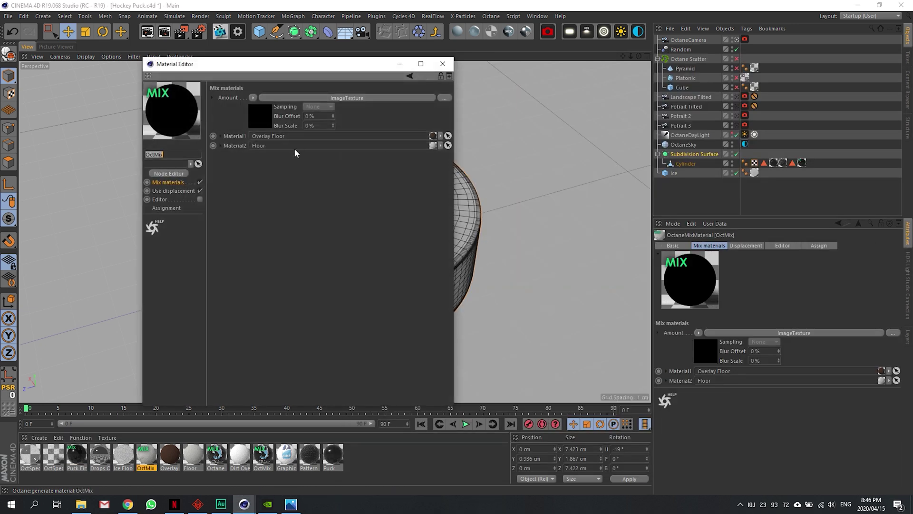
click(258, 145)
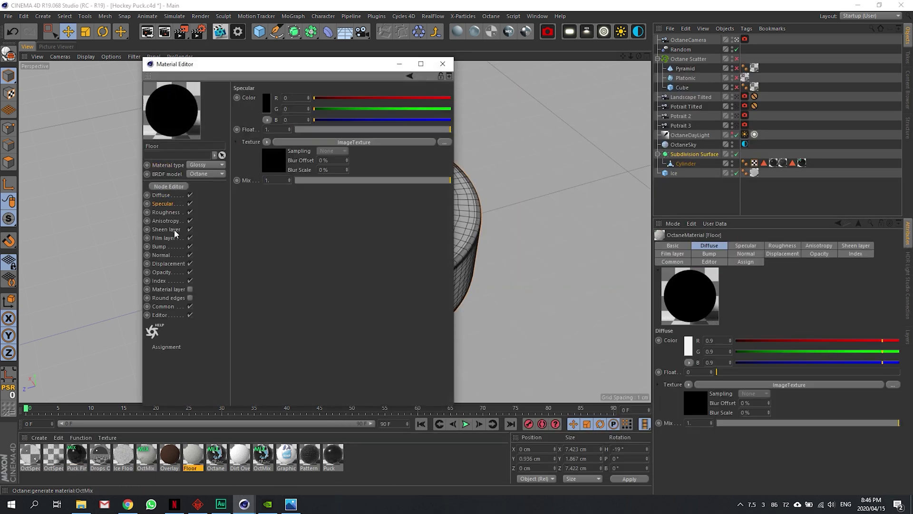
click(166, 220)
click(162, 203)
click(275, 160)
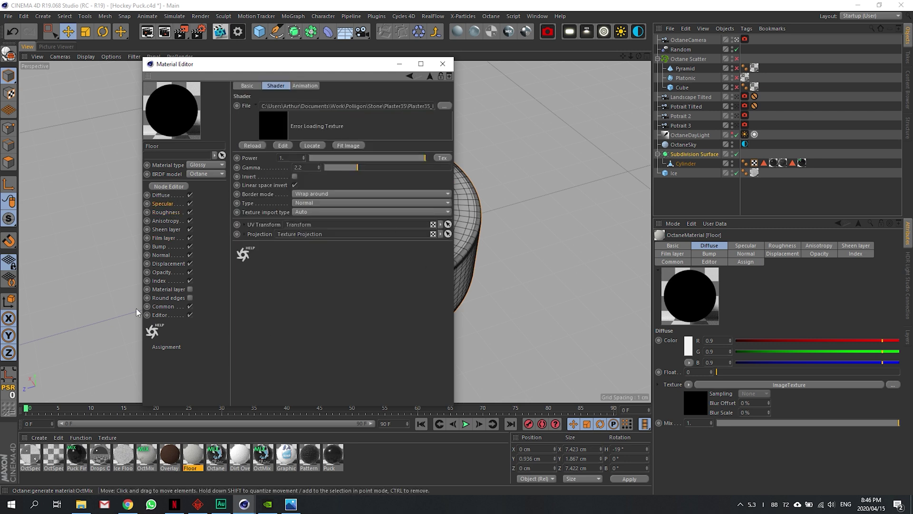
click(169, 263)
click(146, 459)
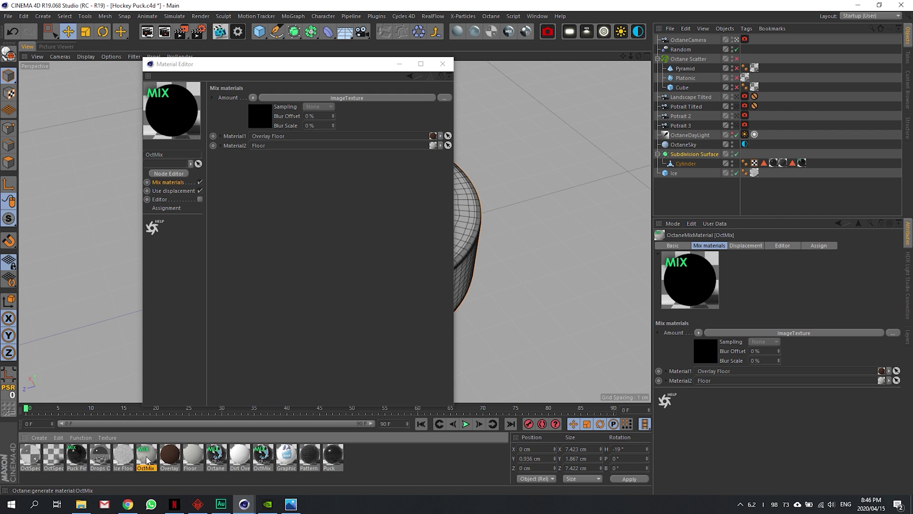
Step: Return from the Octane Mix Material to OctMix and show its node graph
click(216, 456)
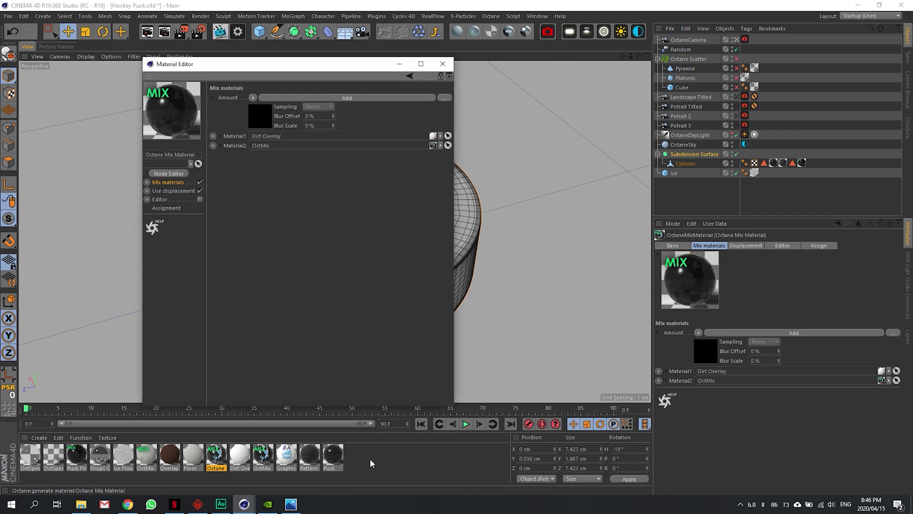
click(149, 460)
click(168, 173)
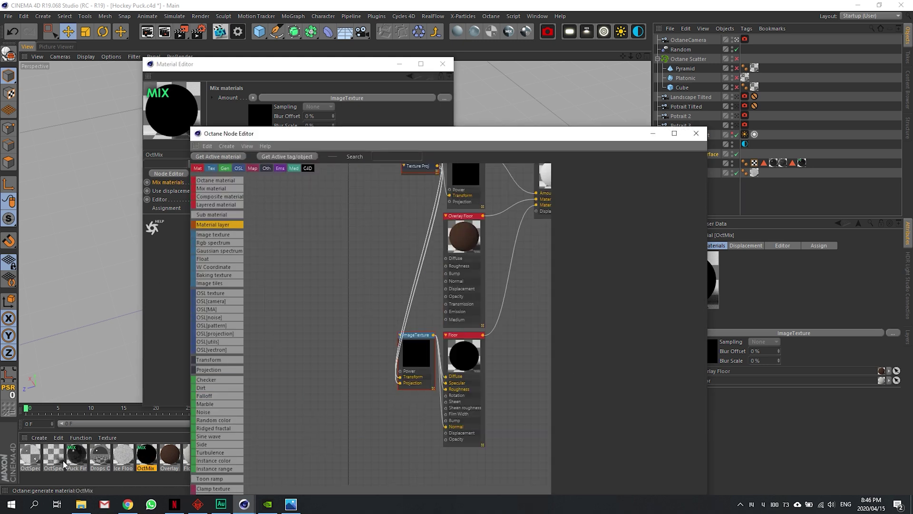
Step: Open Puck Final's graph and locate the Puck_Graphic_Alpha texture node
double_click(76, 454)
click(481, 305)
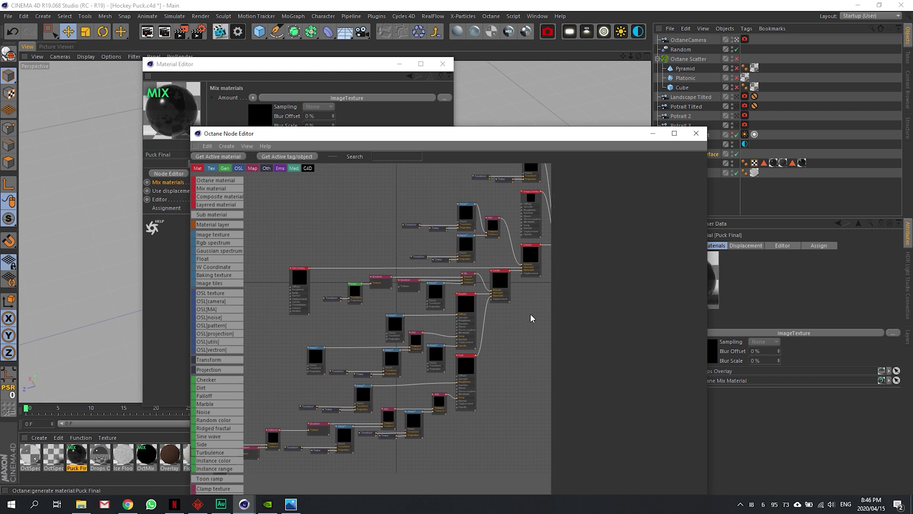
mouse_move(530, 313)
mouse_down()
mouse_move(622, 261)
mouse_move(461, 382)
mouse_move(490, 349)
mouse_up()
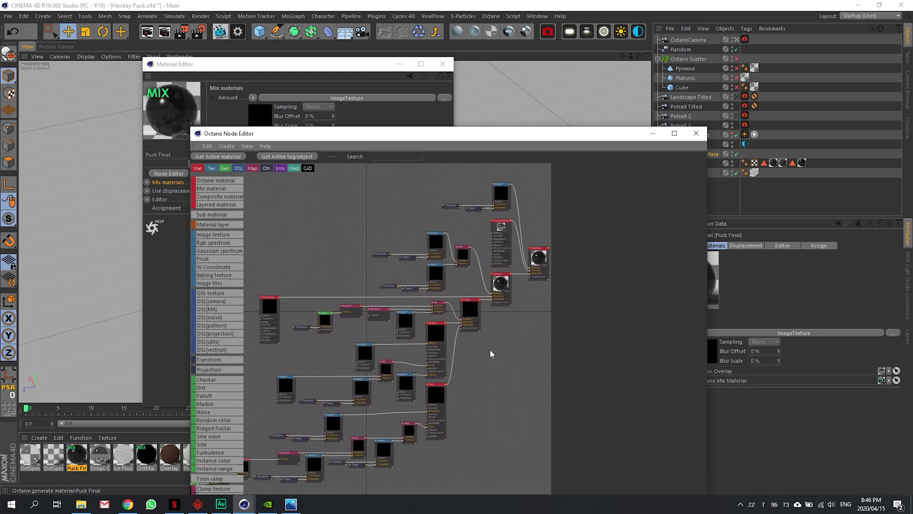
scroll(490, 349, up, 3)
mouse_move(489, 307)
mouse_down()
mouse_move(464, 334)
mouse_move(399, 300)
mouse_up()
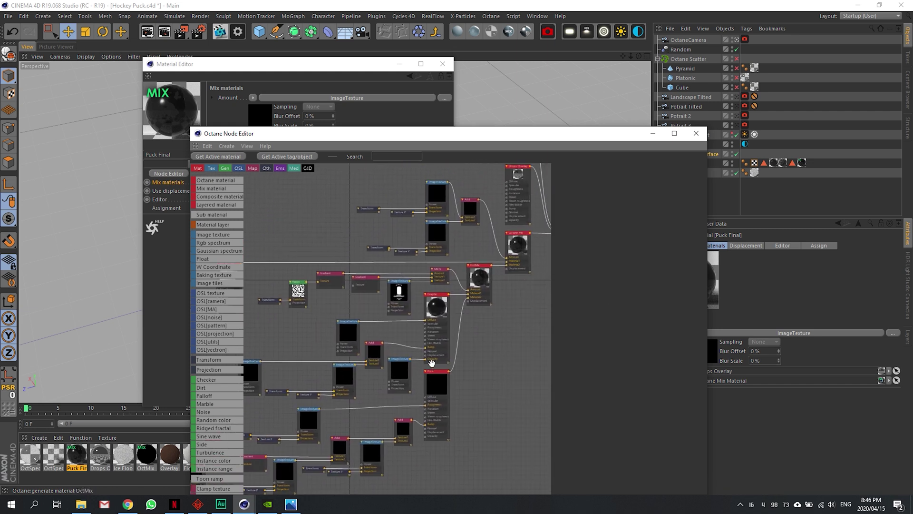
click(396, 356)
drag(428, 342, 511, 284)
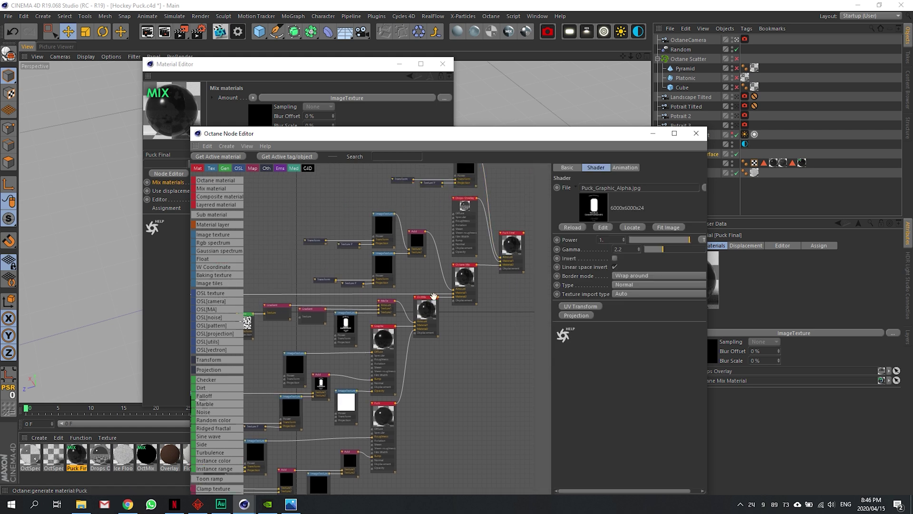
drag(434, 297, 471, 278)
scroll(357, 321, down, 2)
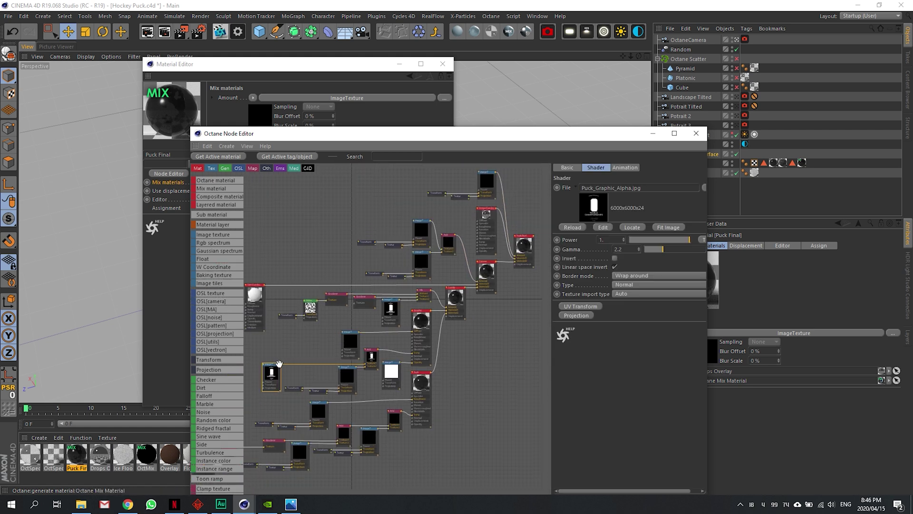
Step: Wire the Puck_Graphic_Alpha texture into a Roughness input and a mix's Material2 input
drag(282, 366, 518, 265)
click(512, 261)
drag(516, 264, 279, 369)
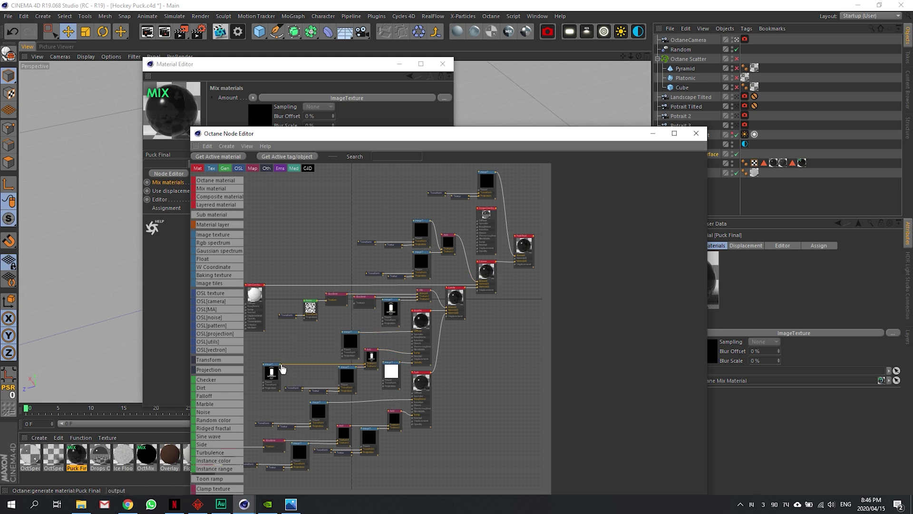
drag(280, 363, 414, 347)
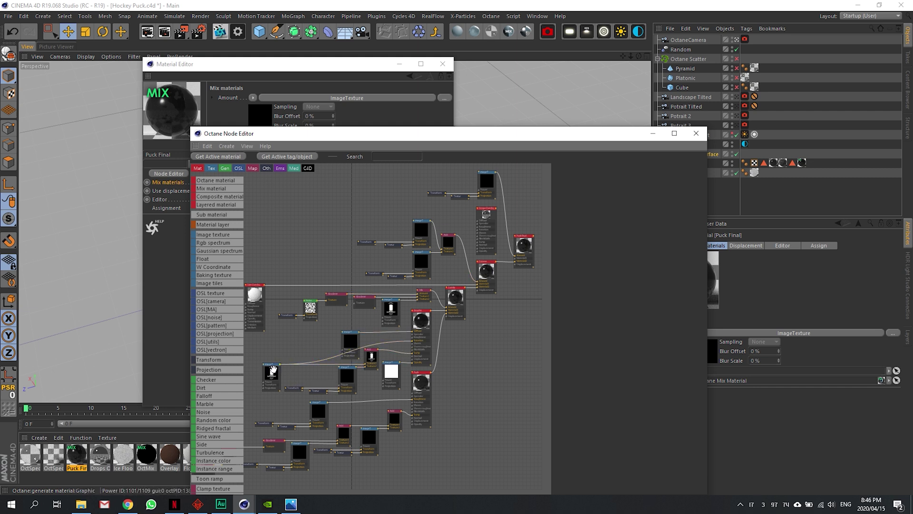
mouse_move(279, 365)
mouse_down()
mouse_move(460, 317)
mouse_move(477, 231)
mouse_up()
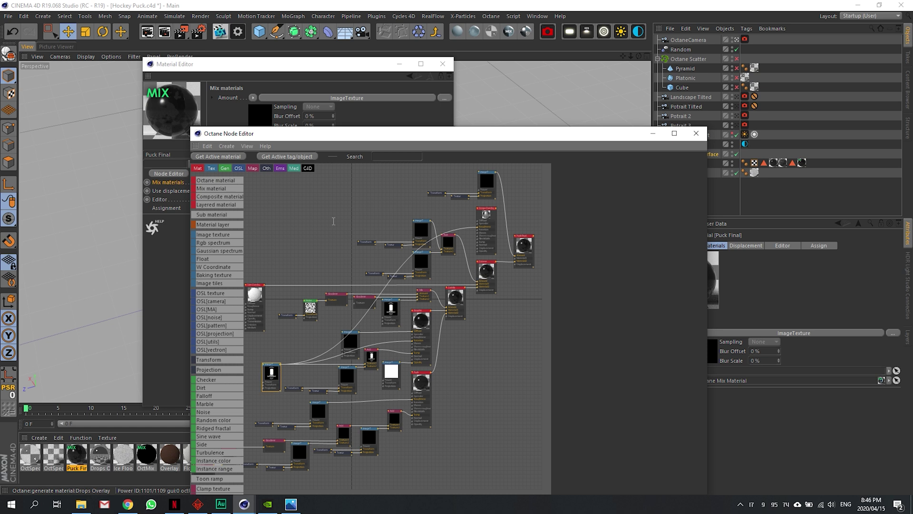
click(271, 370)
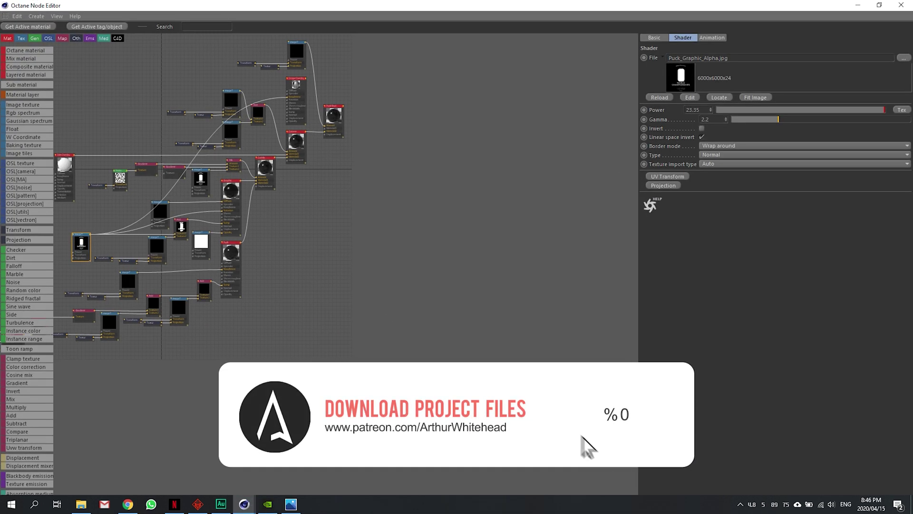
scroll(29, 286, down, 5)
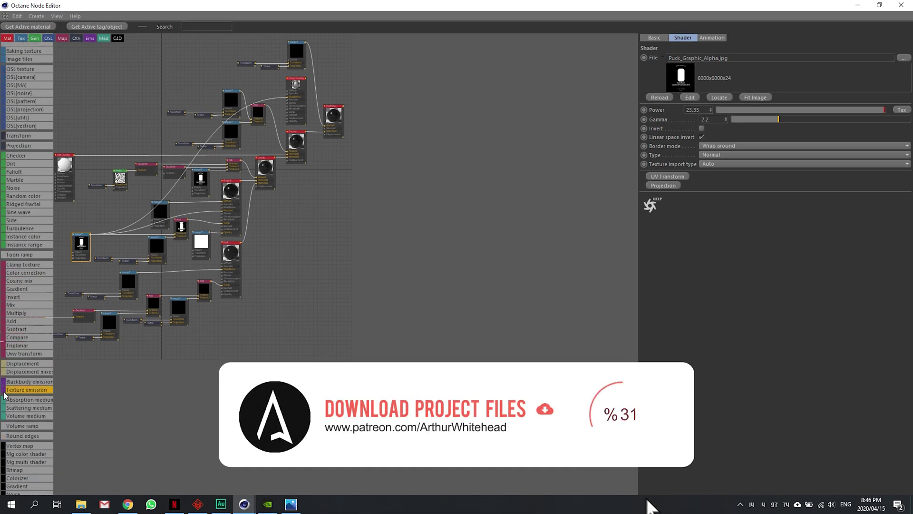
scroll(21, 399, up, 3)
scroll(24, 403, up, 3)
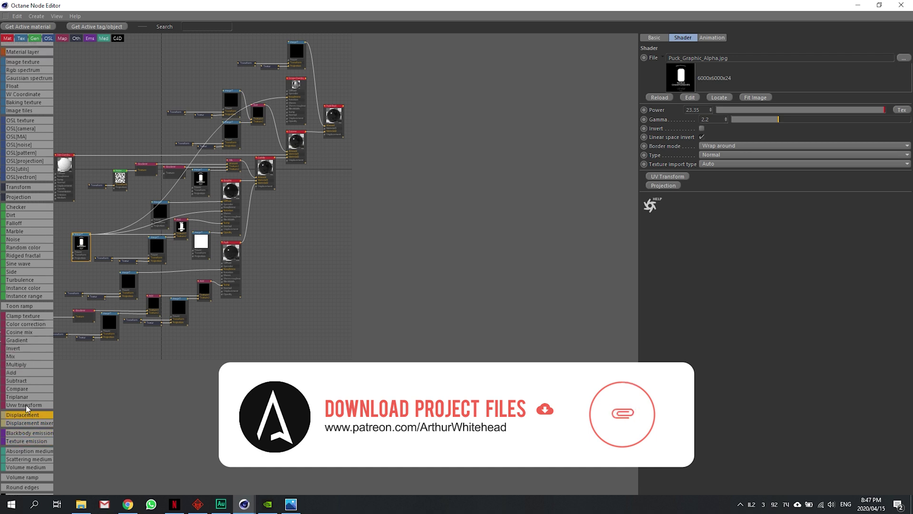
scroll(24, 371, up, 2)
scroll(22, 349, up, 2)
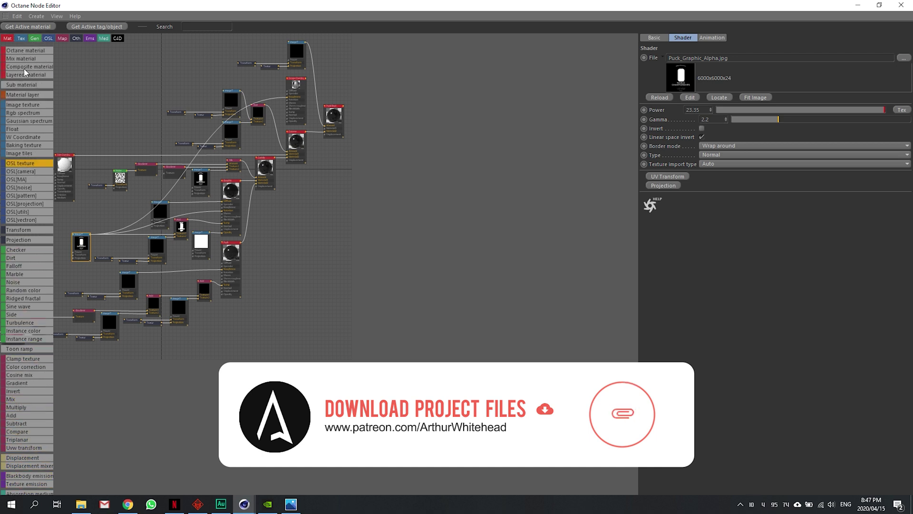
scroll(13, 418, down, 5)
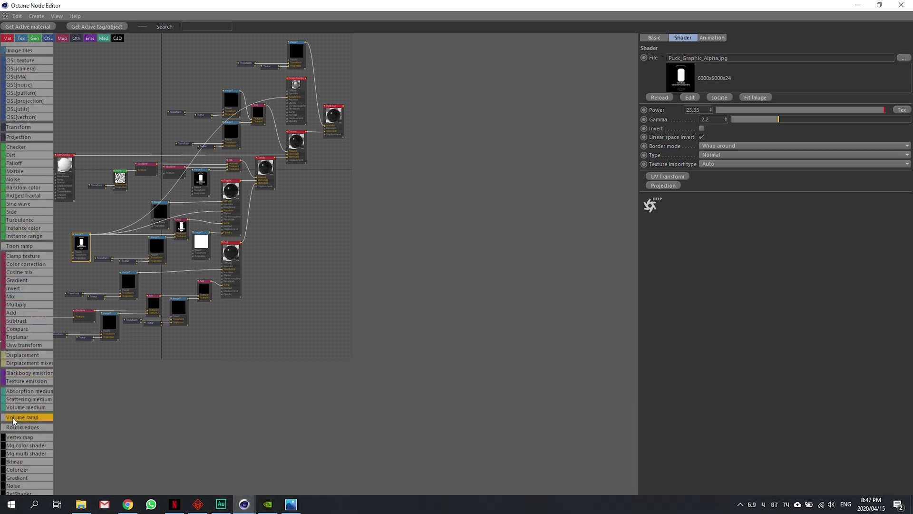
scroll(22, 399, up, 3)
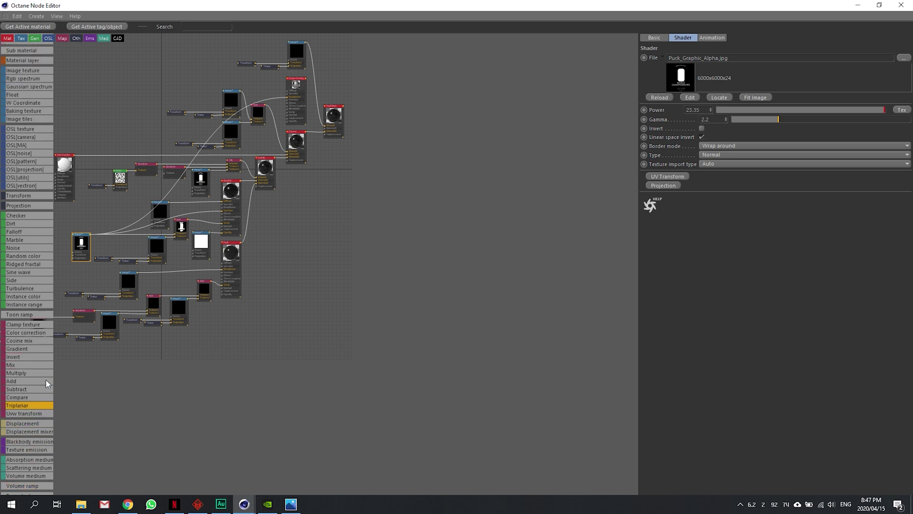
scroll(46, 380, down, 2)
scroll(45, 380, up, 2)
scroll(43, 368, up, 2)
scroll(41, 371, up, 3)
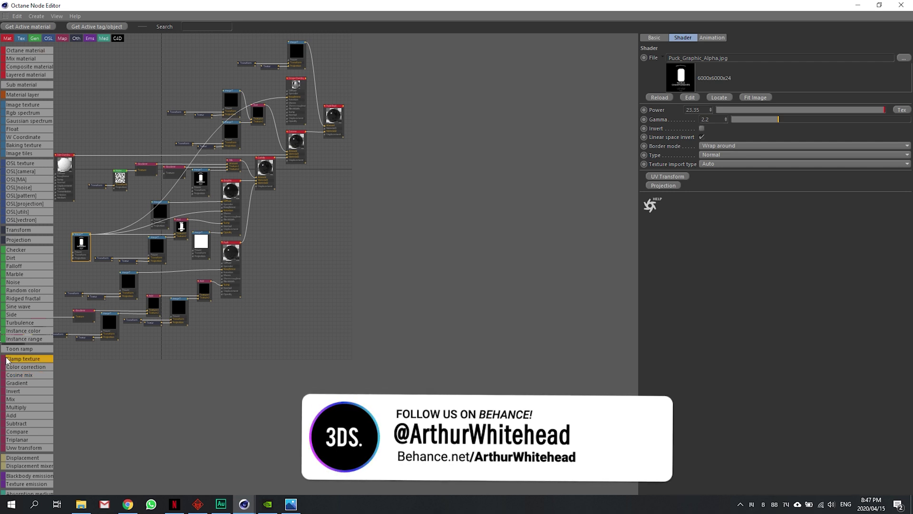
Step: Recentre the graph, close the node and Puck Final material editors, and deselect everything
mouse_move(293, 234)
mouse_down()
mouse_move(465, 323)
mouse_move(412, 304)
mouse_up()
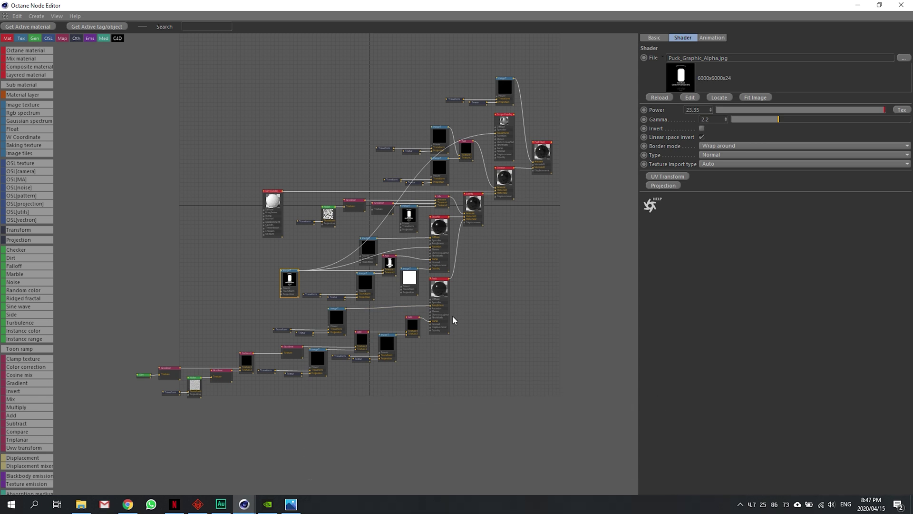
scroll(439, 342, up, 2)
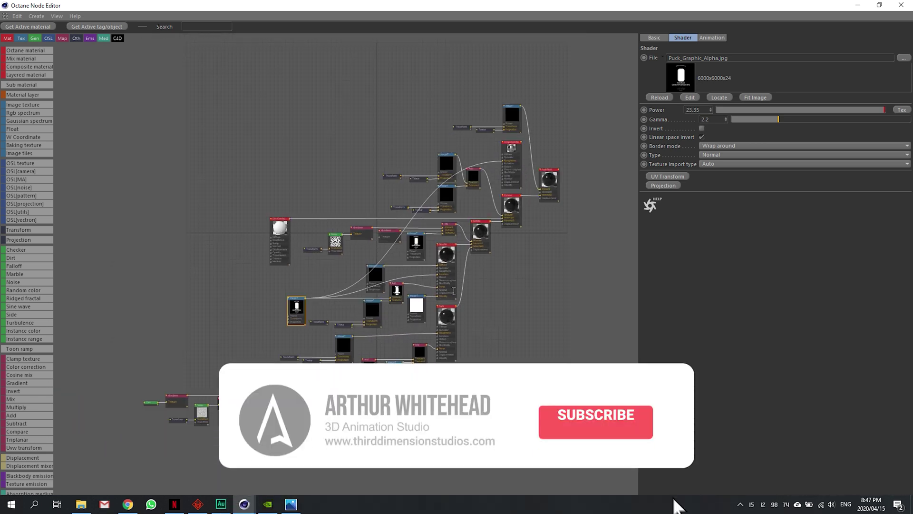
drag(453, 290, 440, 296)
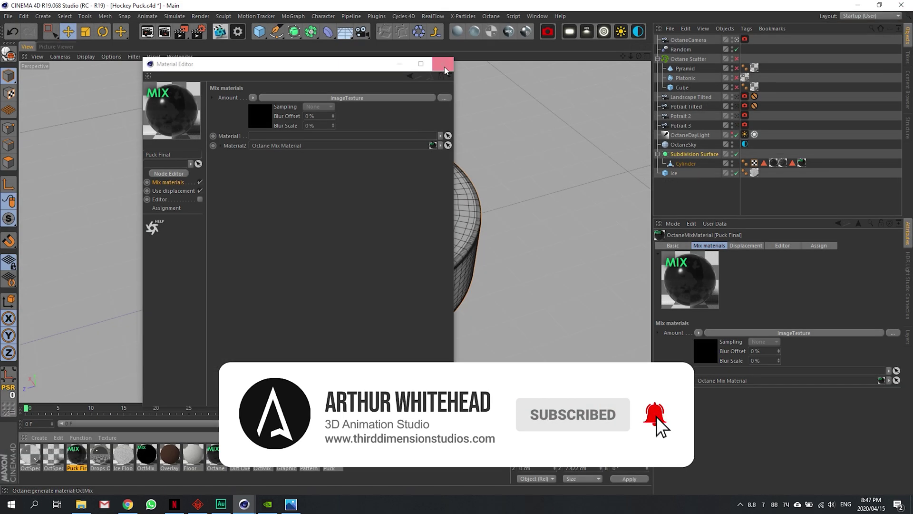
click(440, 66)
click(520, 107)
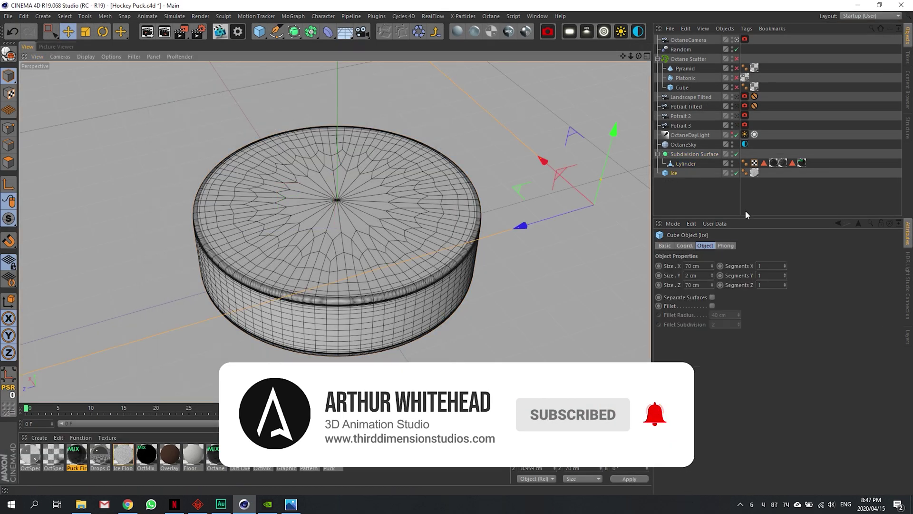